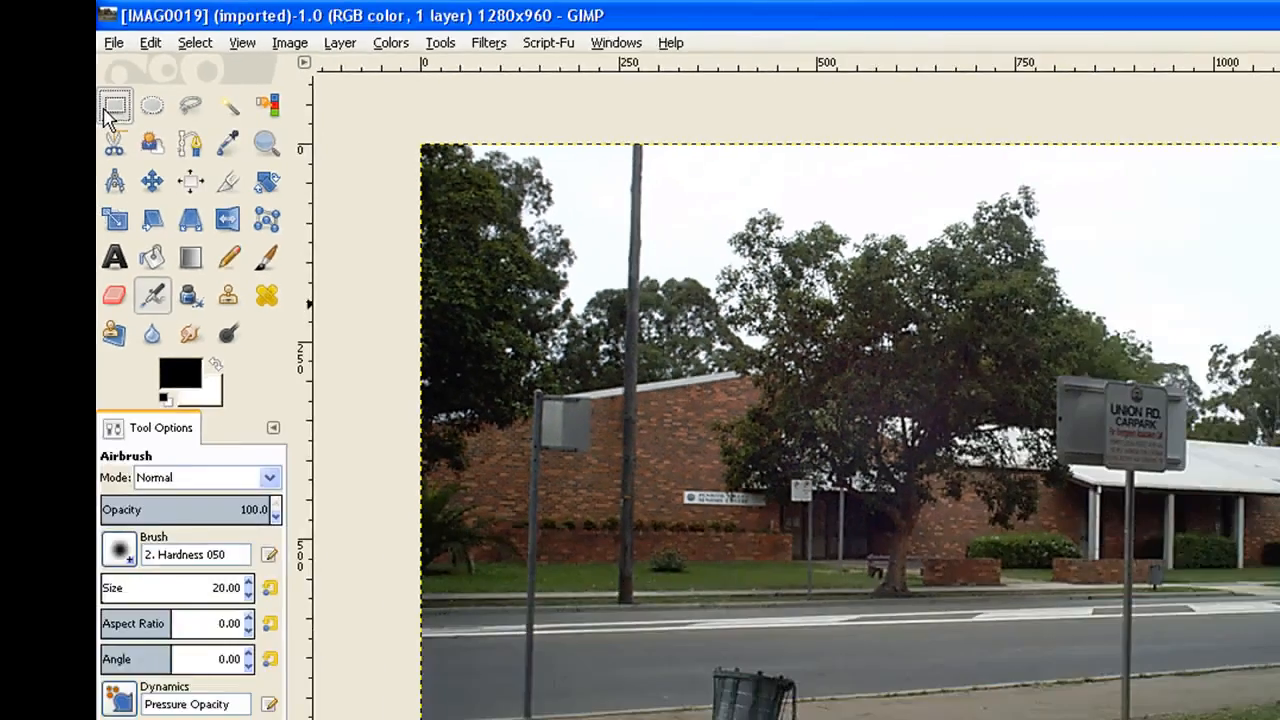
Step: Duplicate the photo layer and select a rectangle of road and footpath beside the bin, about 143 × 90 px
click(112, 115)
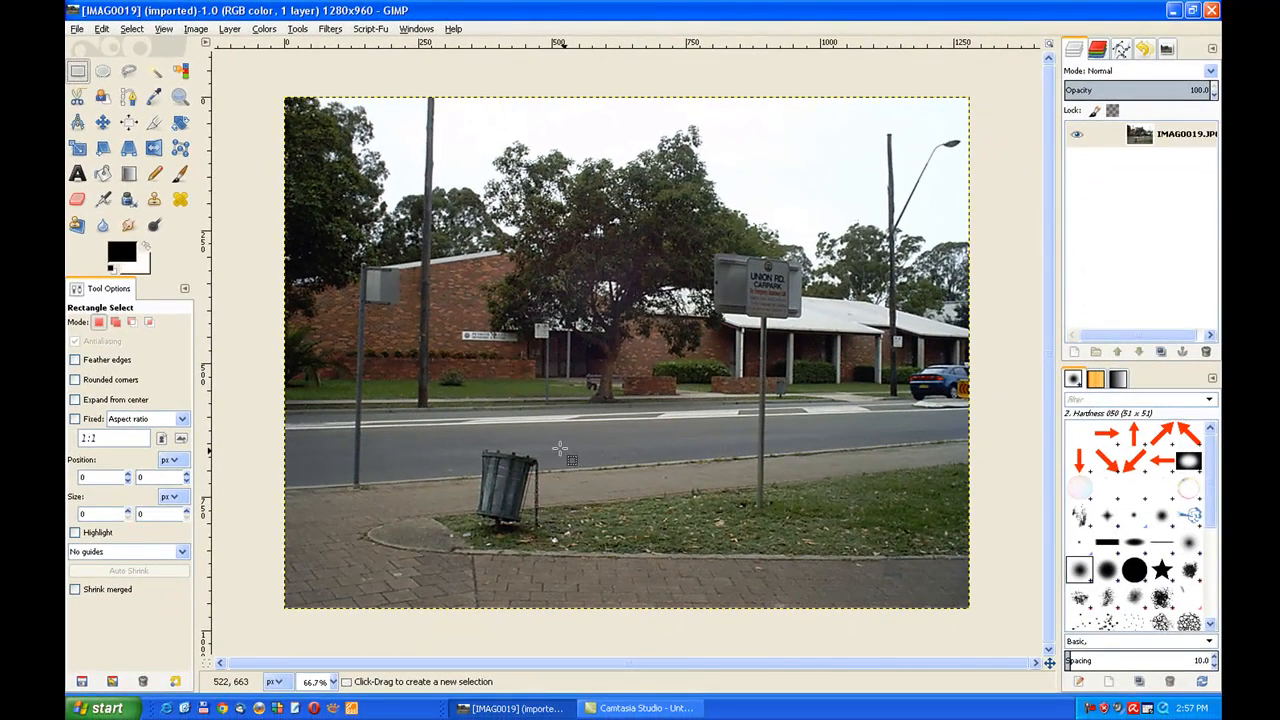
click(1160, 353)
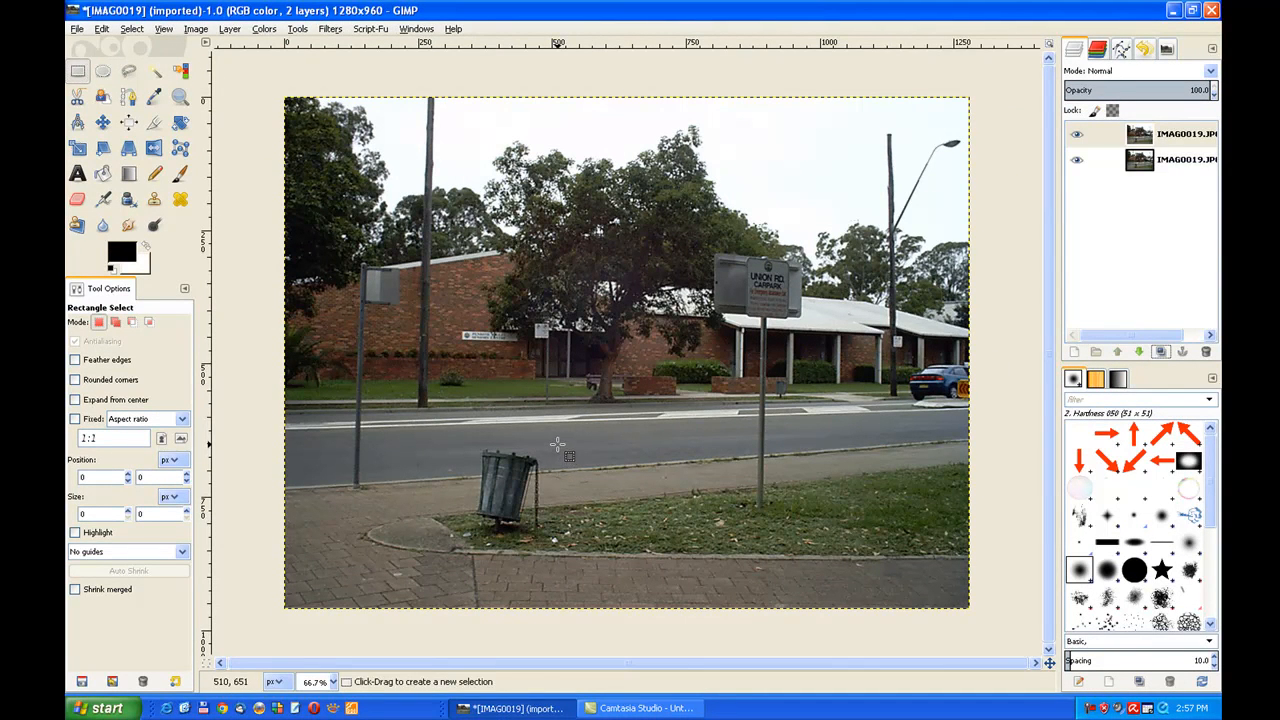
drag(557, 444, 633, 491)
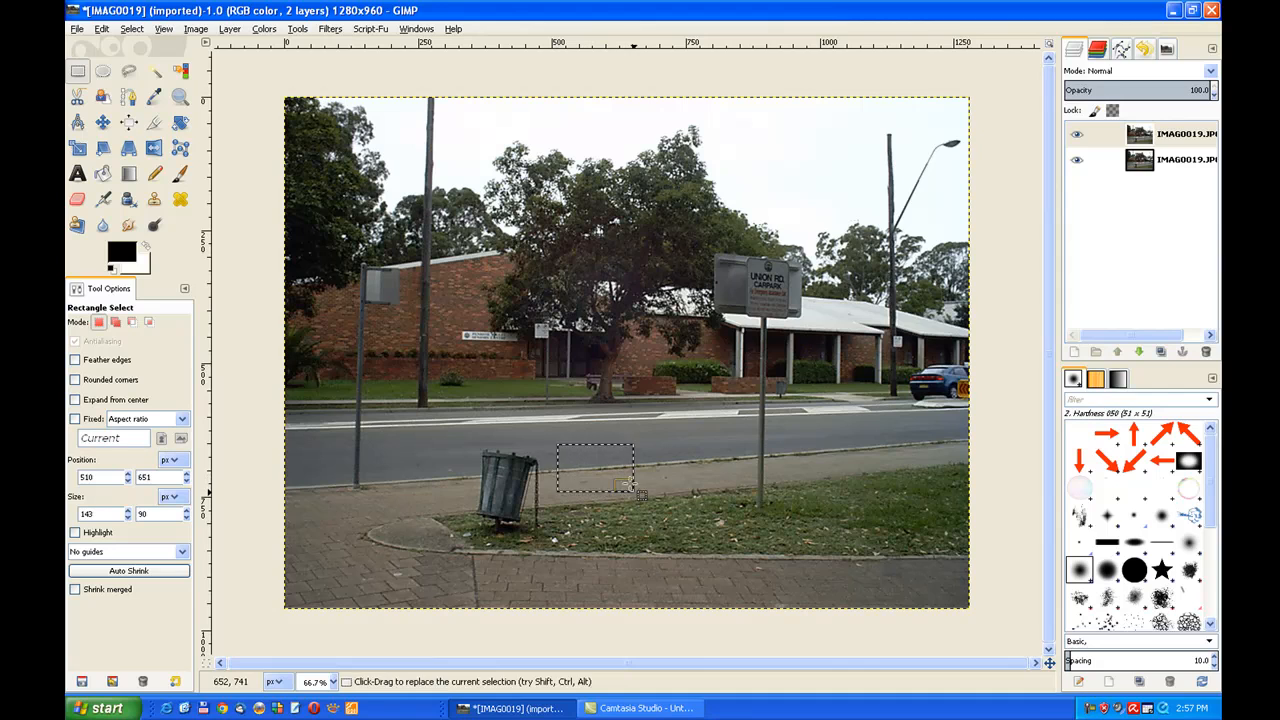
Step: Copy the selected road and footpath area and paste it as a new layer
click(101, 29)
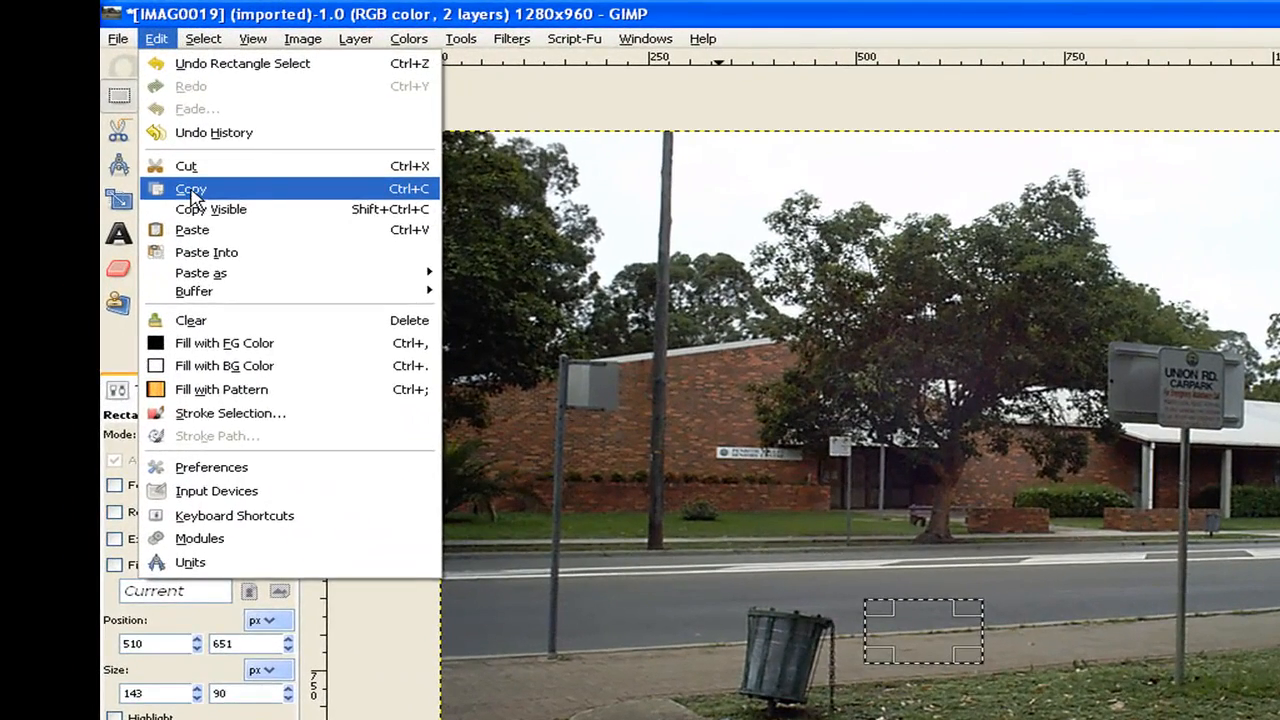
click(158, 39)
click(158, 39)
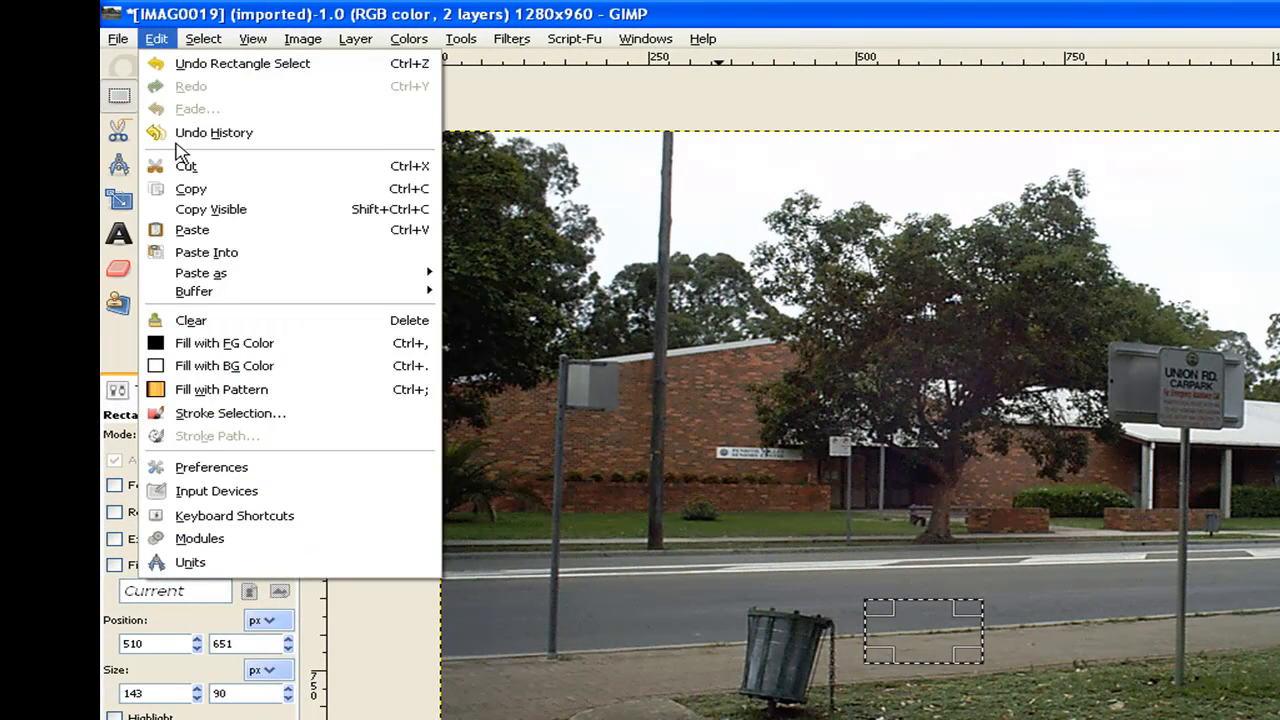
click(195, 231)
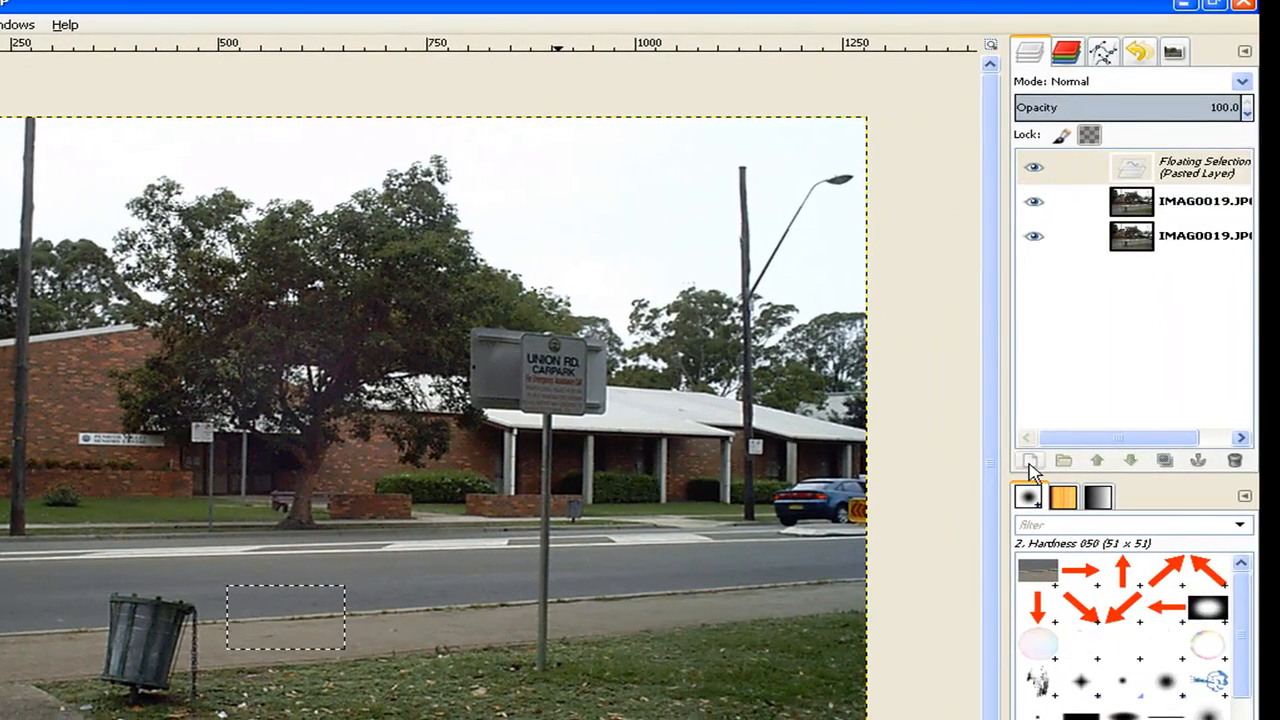
click(1031, 463)
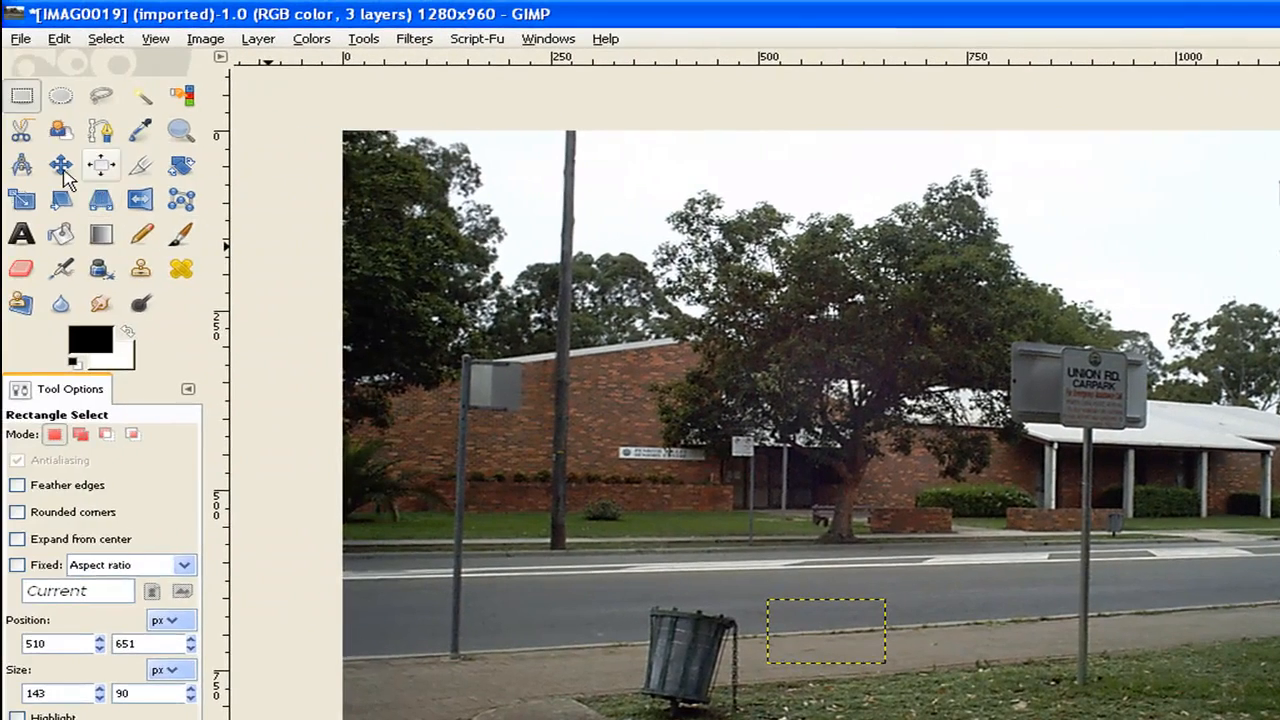
Step: Set the Move tool to move the active layer, cover the bin's upper part with the pasted patch, and merge it down
click(59, 168)
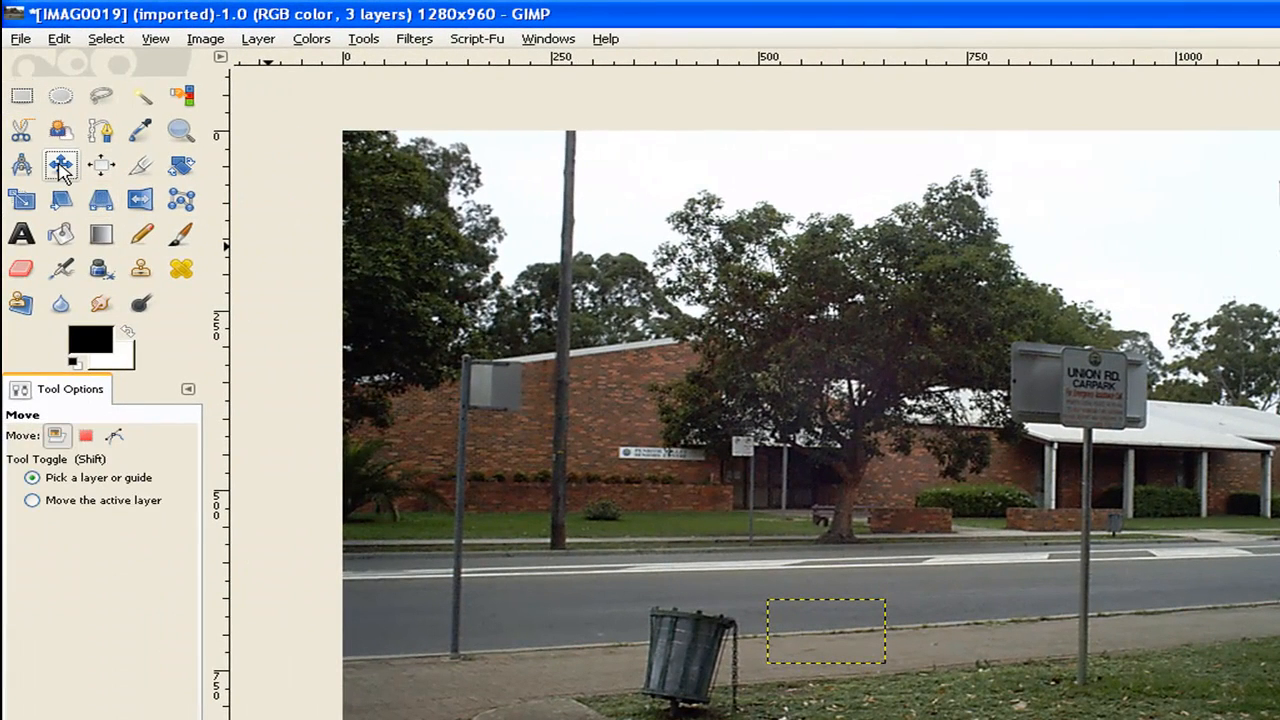
click(85, 505)
drag(830, 630, 711, 643)
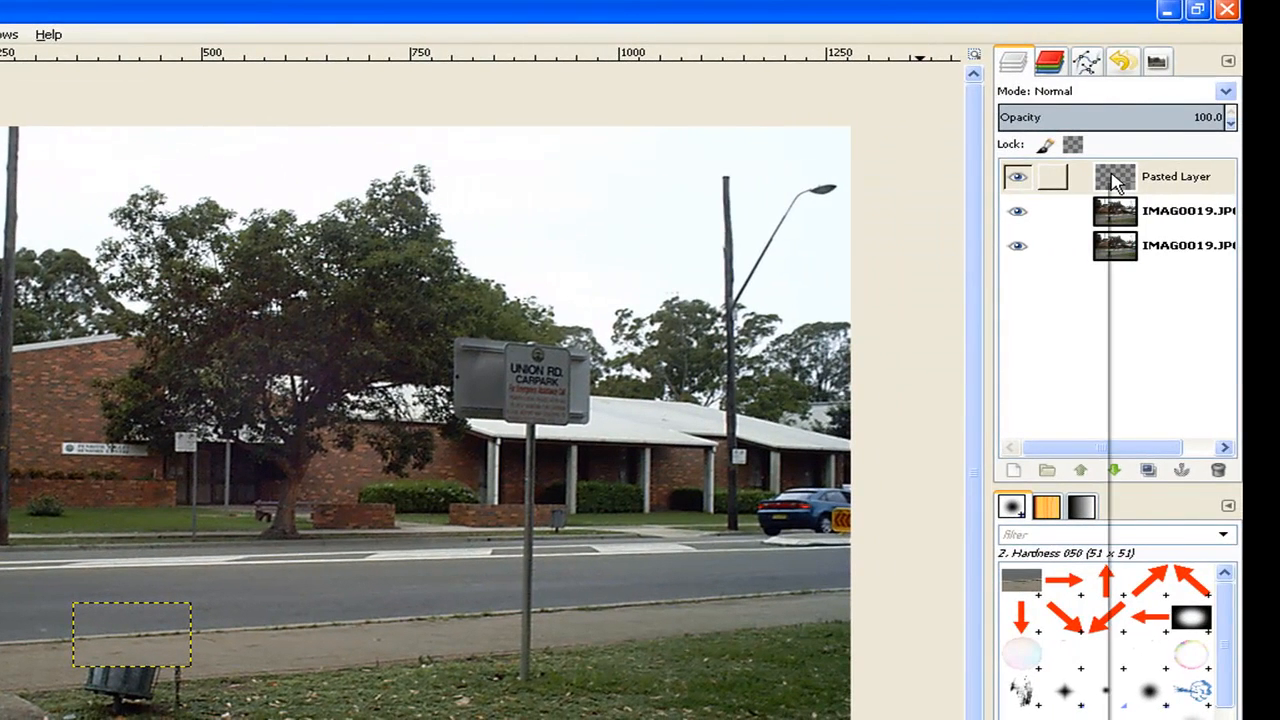
click(1115, 182)
right_click(1115, 182)
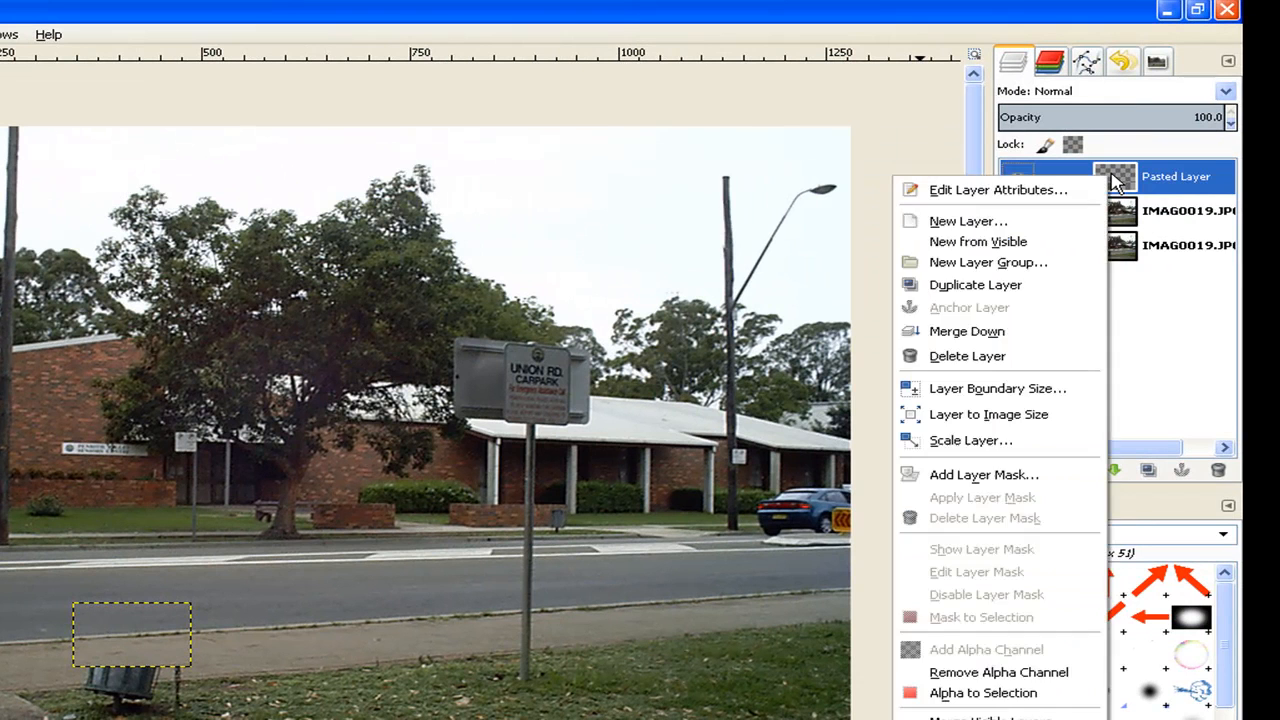
click(1035, 337)
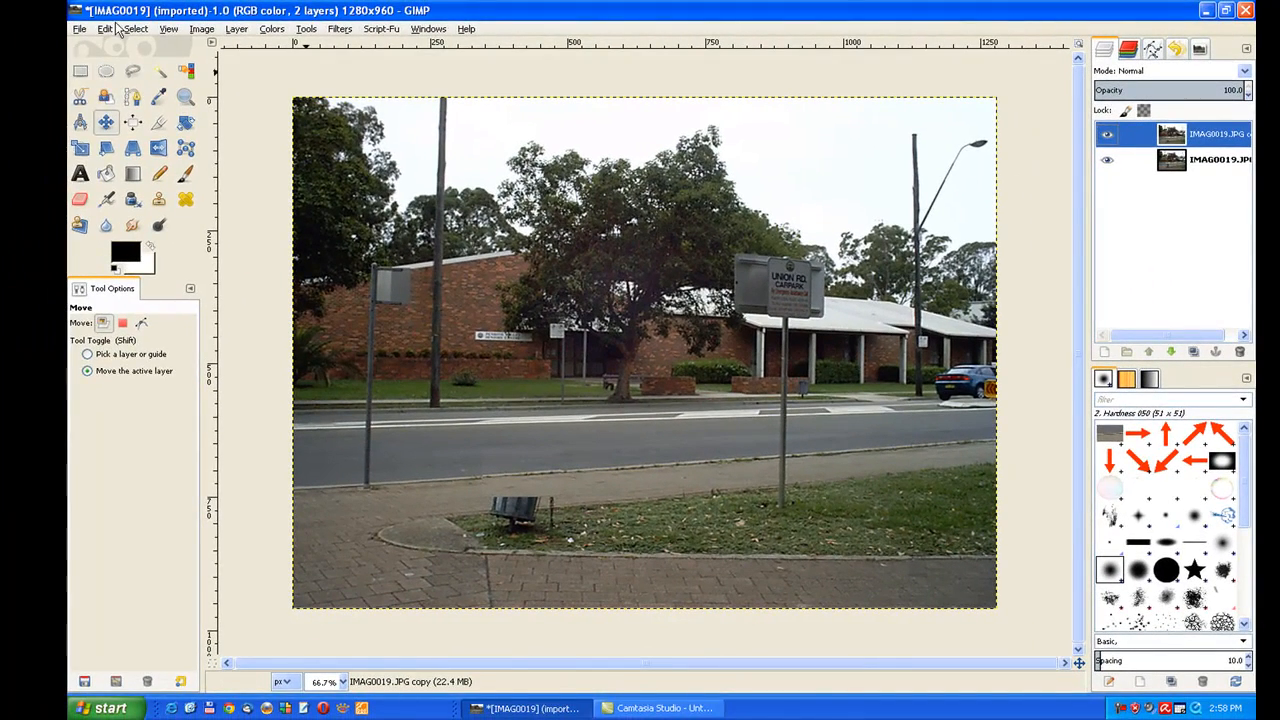
Step: Copy a rectangle of footpath and grass beside the bin's remains, about 180 × 108 px, and paste it as a new layer
click(80, 71)
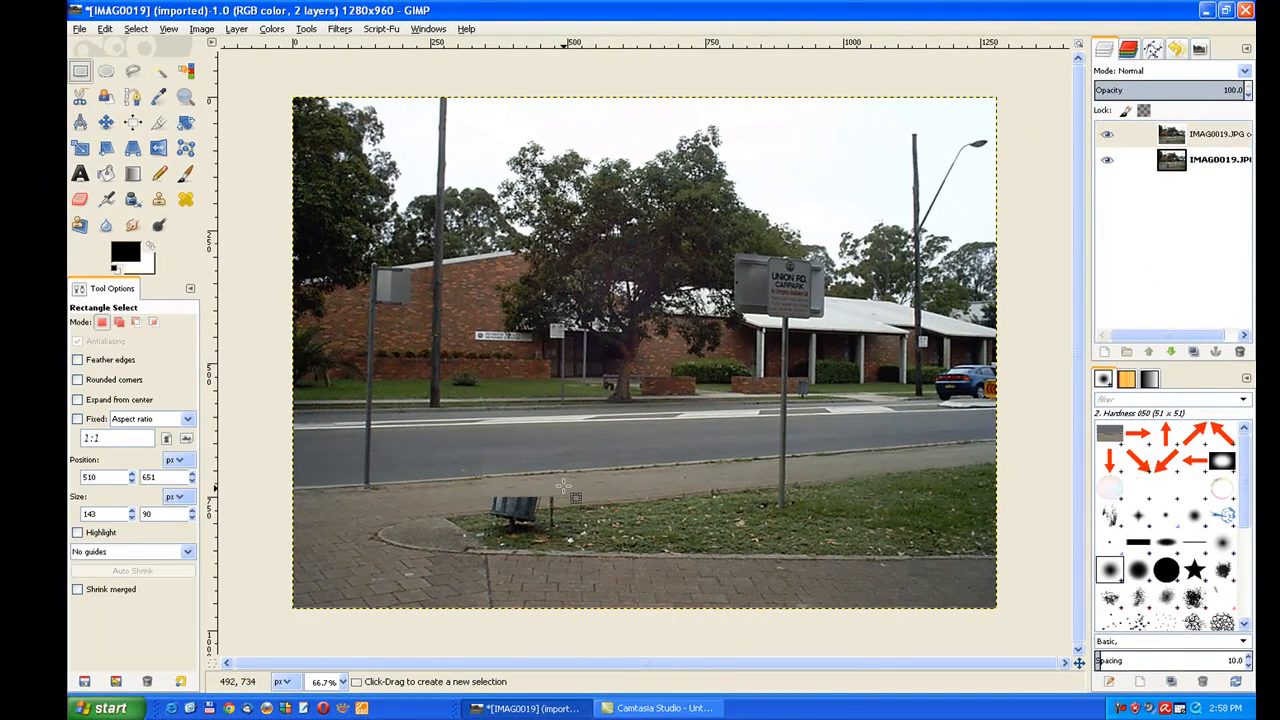
drag(563, 481, 665, 541)
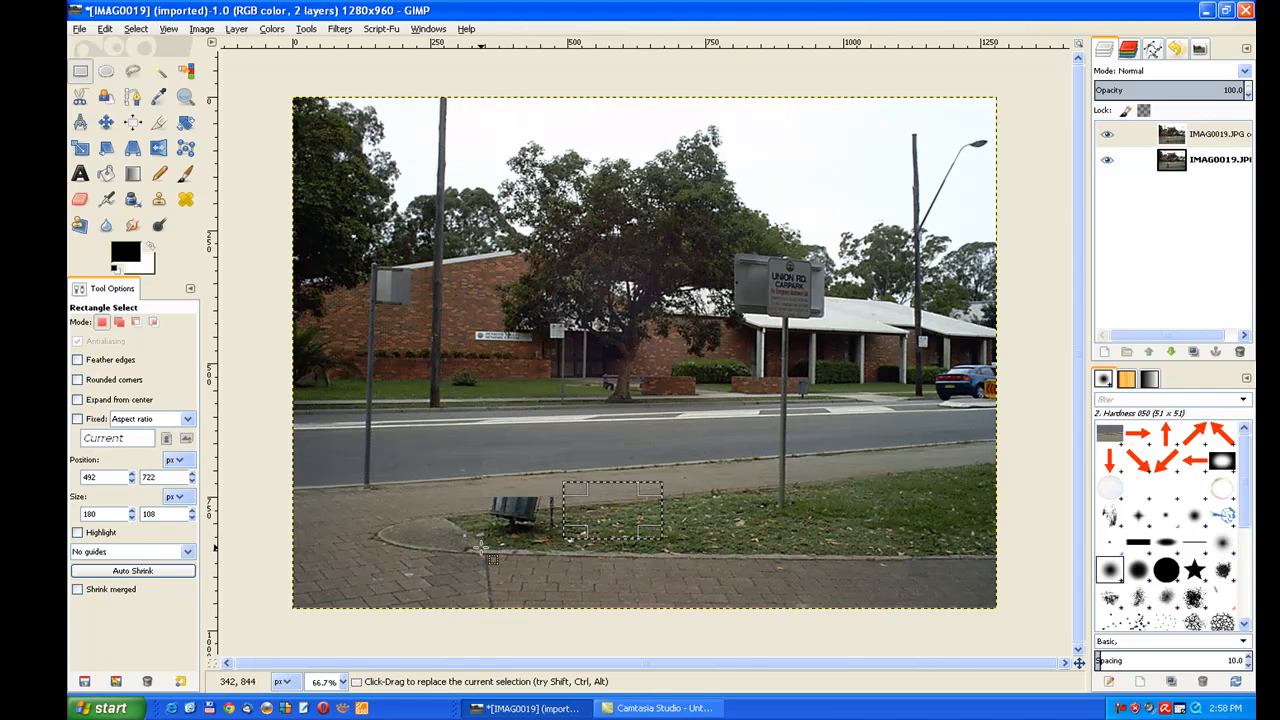
click(108, 37)
click(120, 138)
click(105, 29)
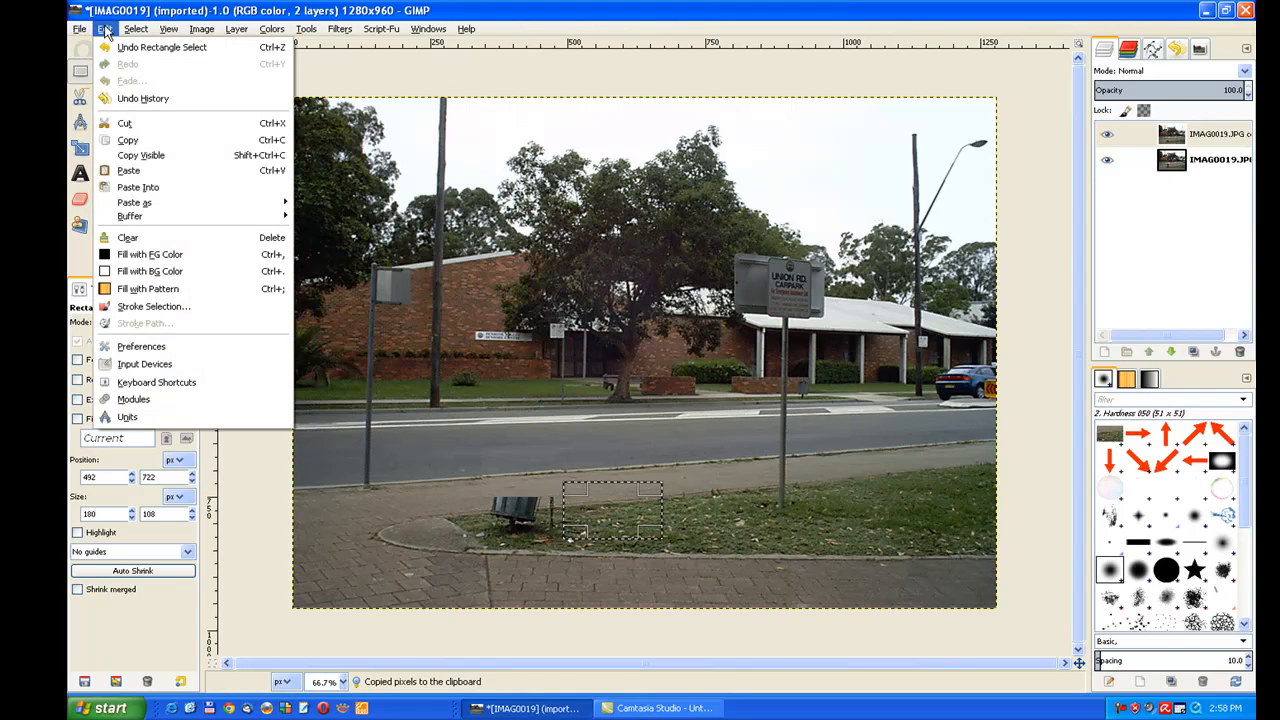
click(143, 175)
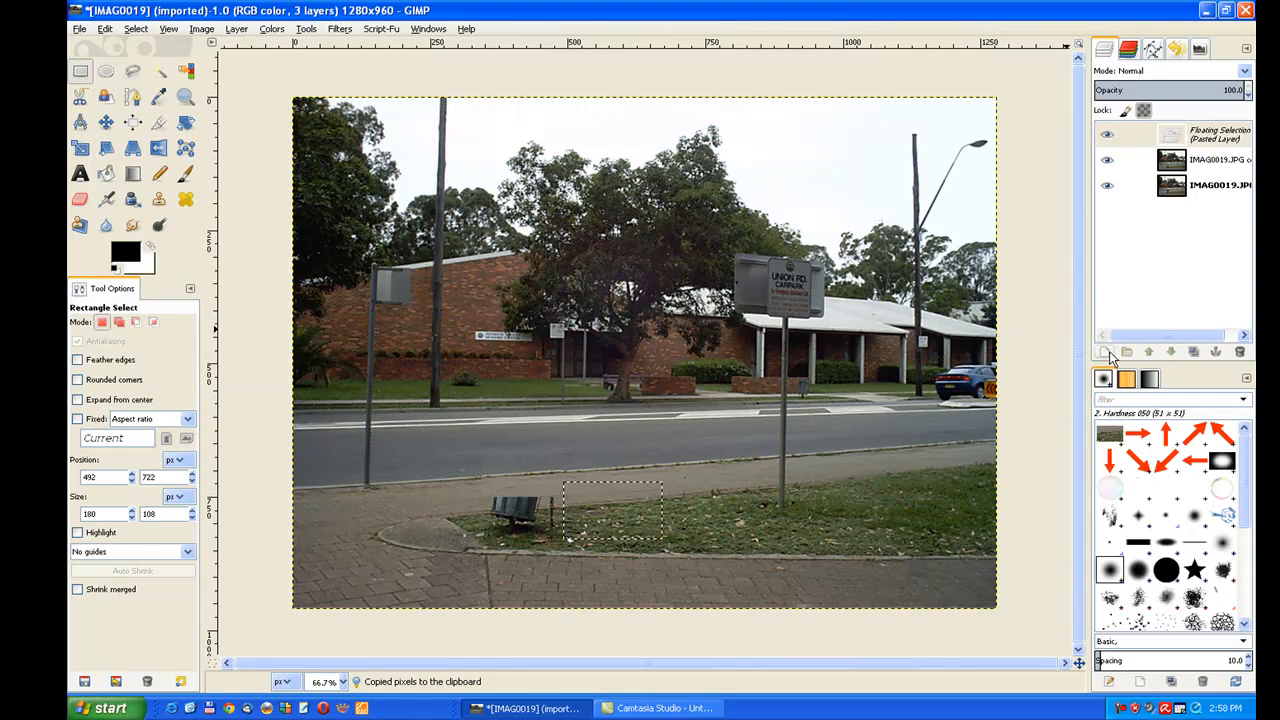
click(1106, 352)
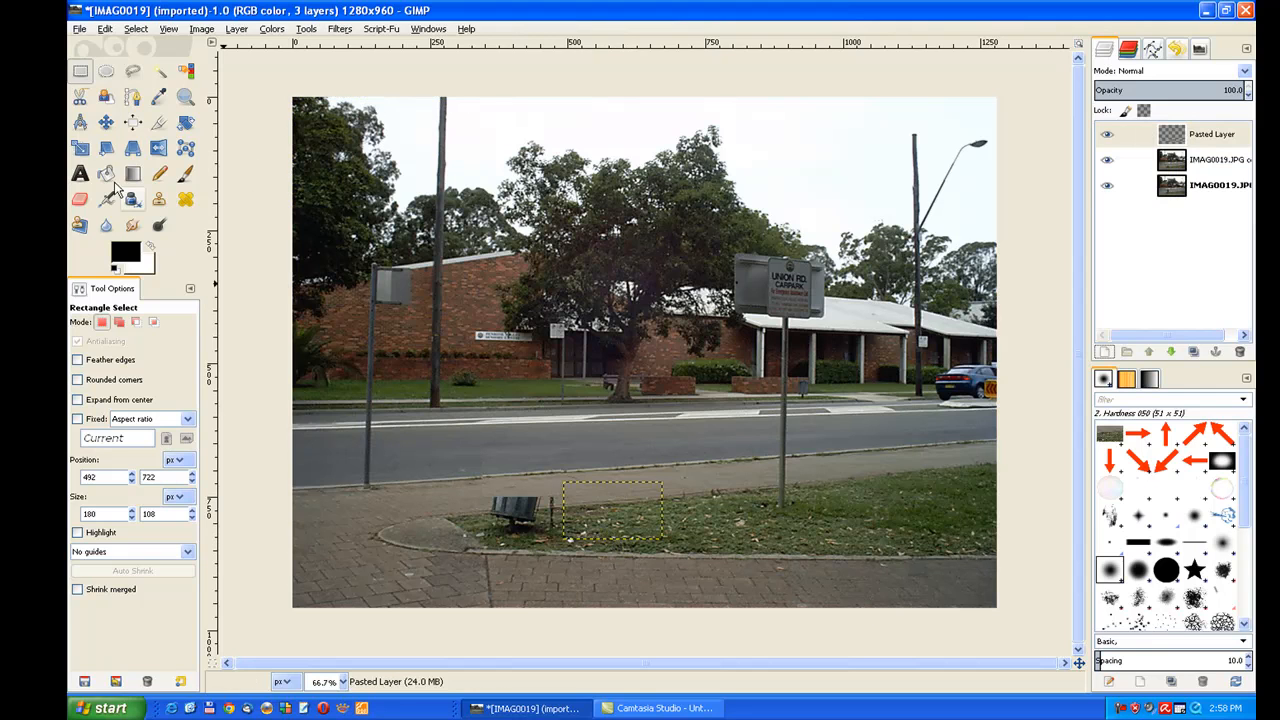
Step: Move the pasted grass patch over the remaining base of the bin and merge it down
click(105, 121)
drag(639, 535, 558, 542)
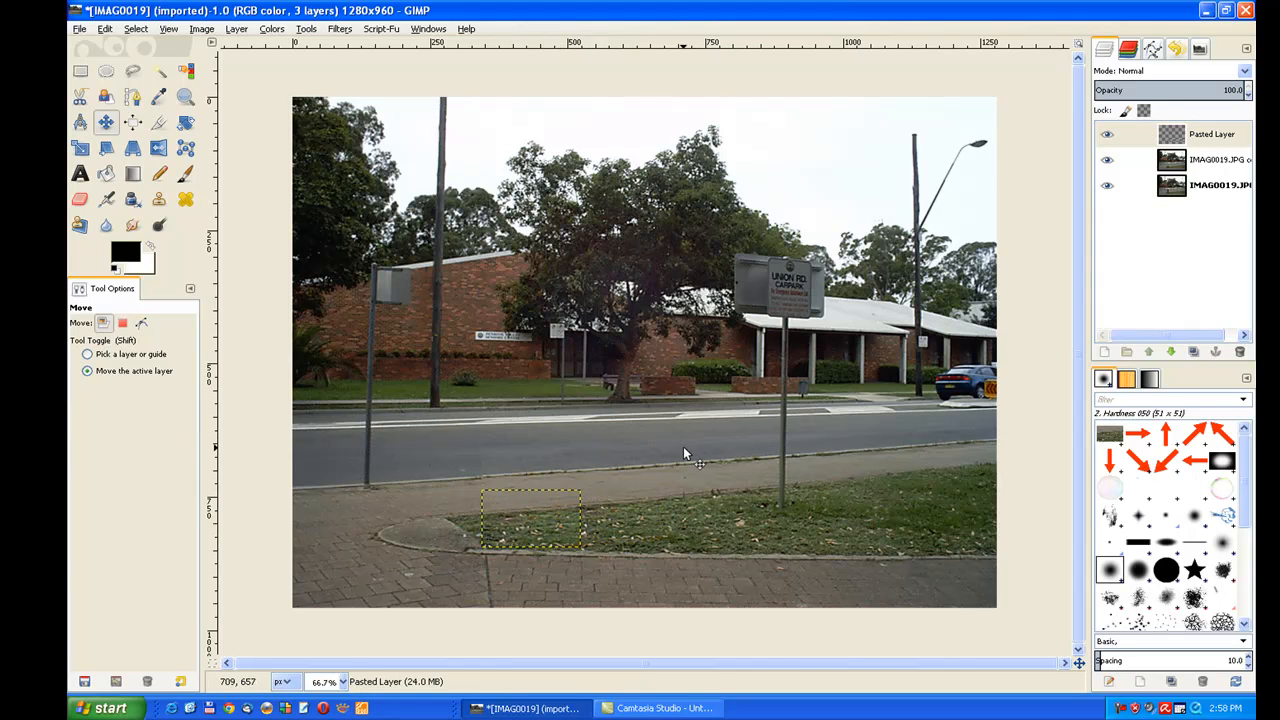
right_click(1173, 138)
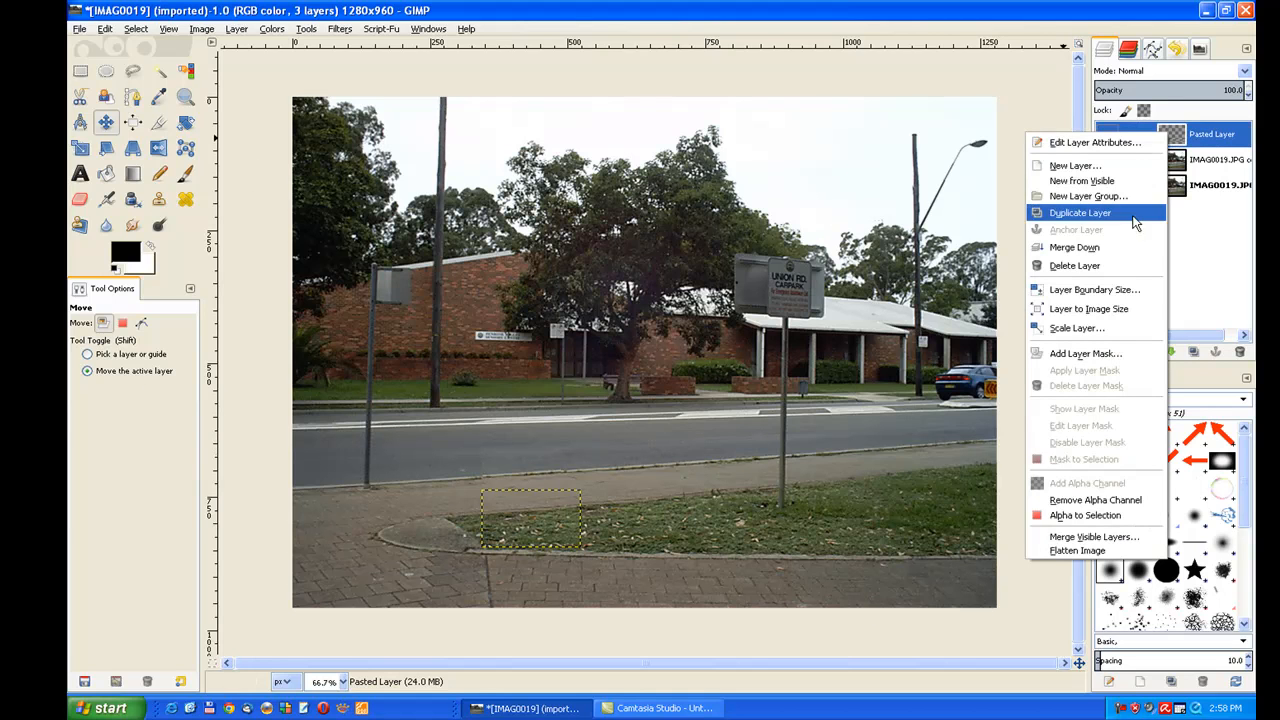
click(1118, 247)
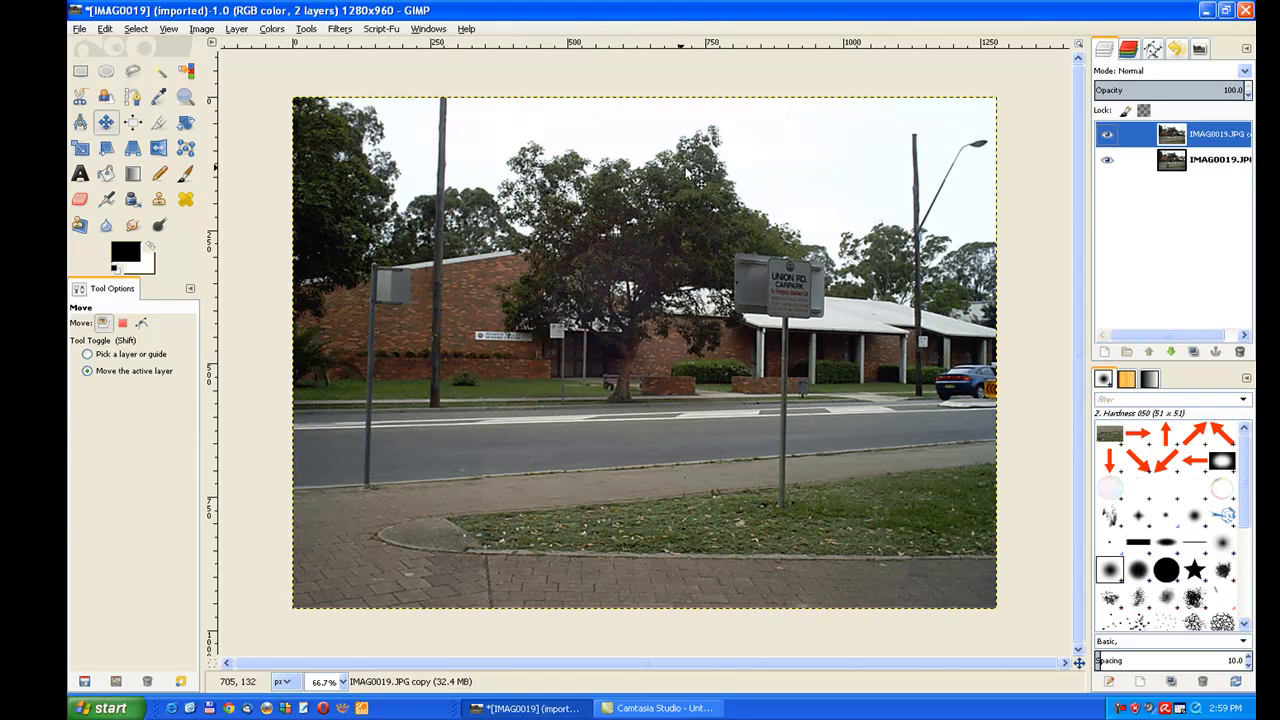
Step: Cut a rectangle of trees and roof beside the Union Rd. sign, about 93 × 100 px, and paste it as a new layer
click(80, 72)
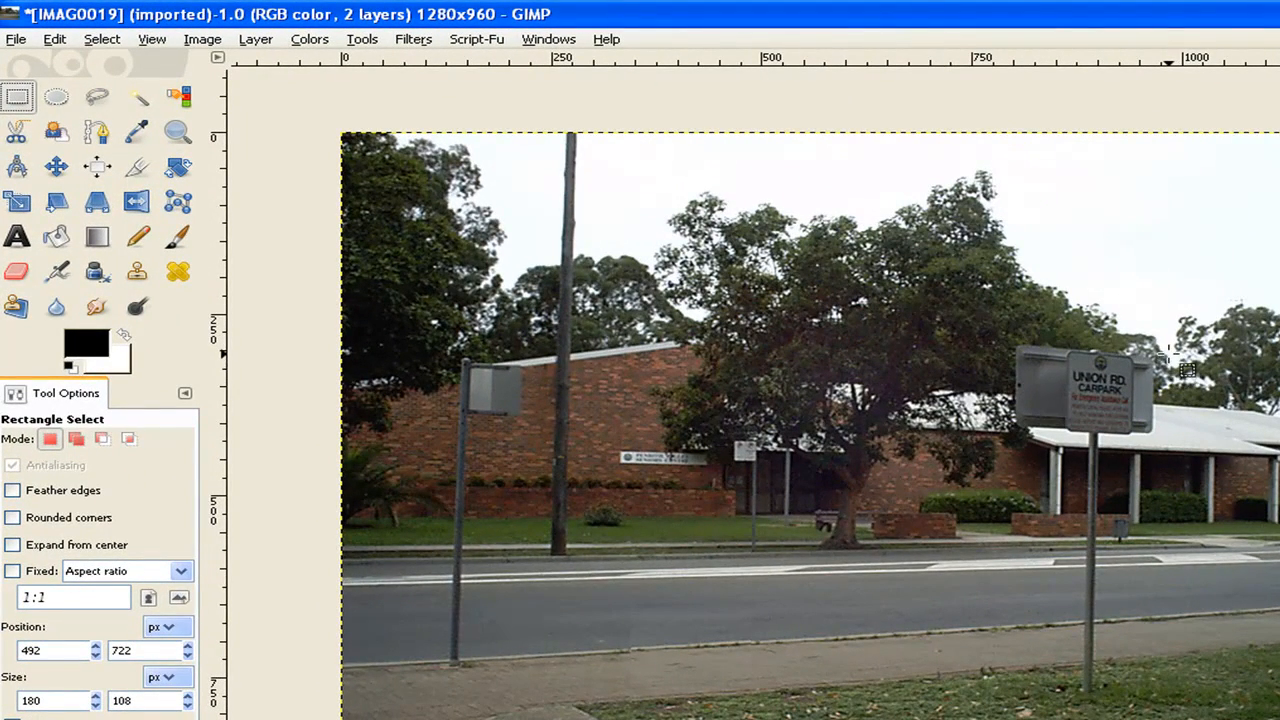
drag(1168, 352, 1248, 428)
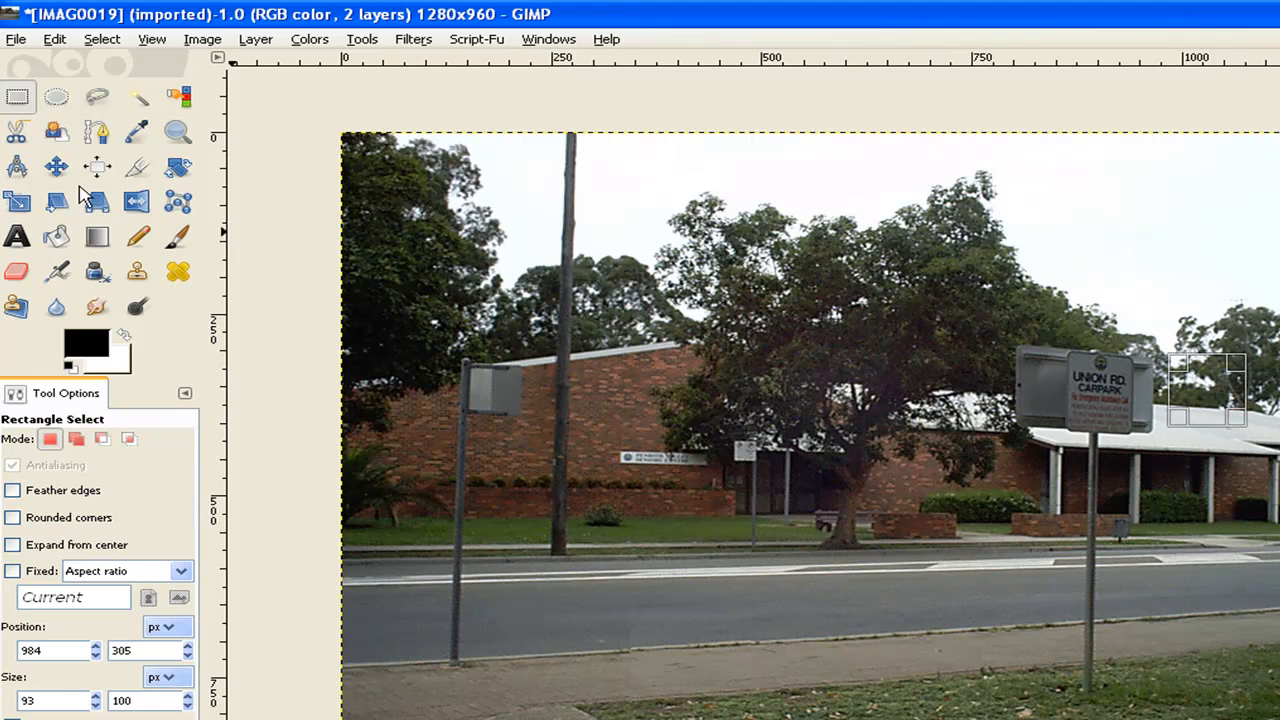
click(54, 40)
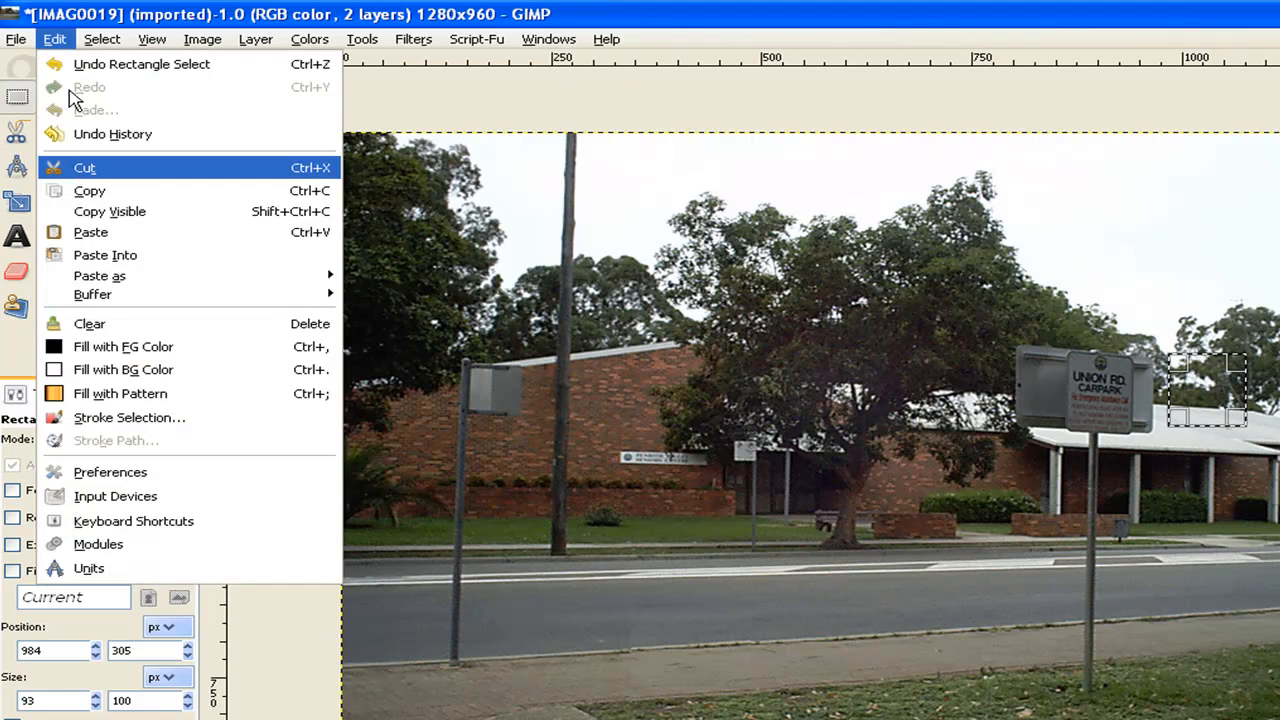
click(54, 40)
click(54, 40)
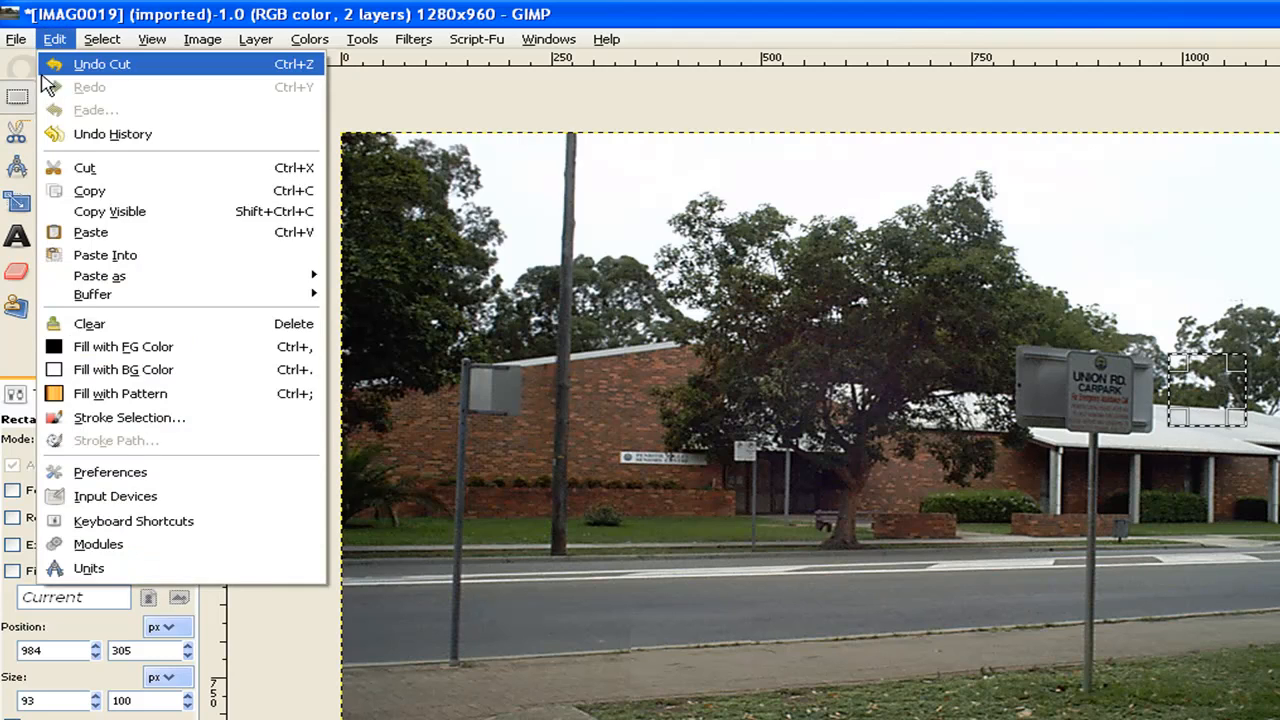
click(88, 233)
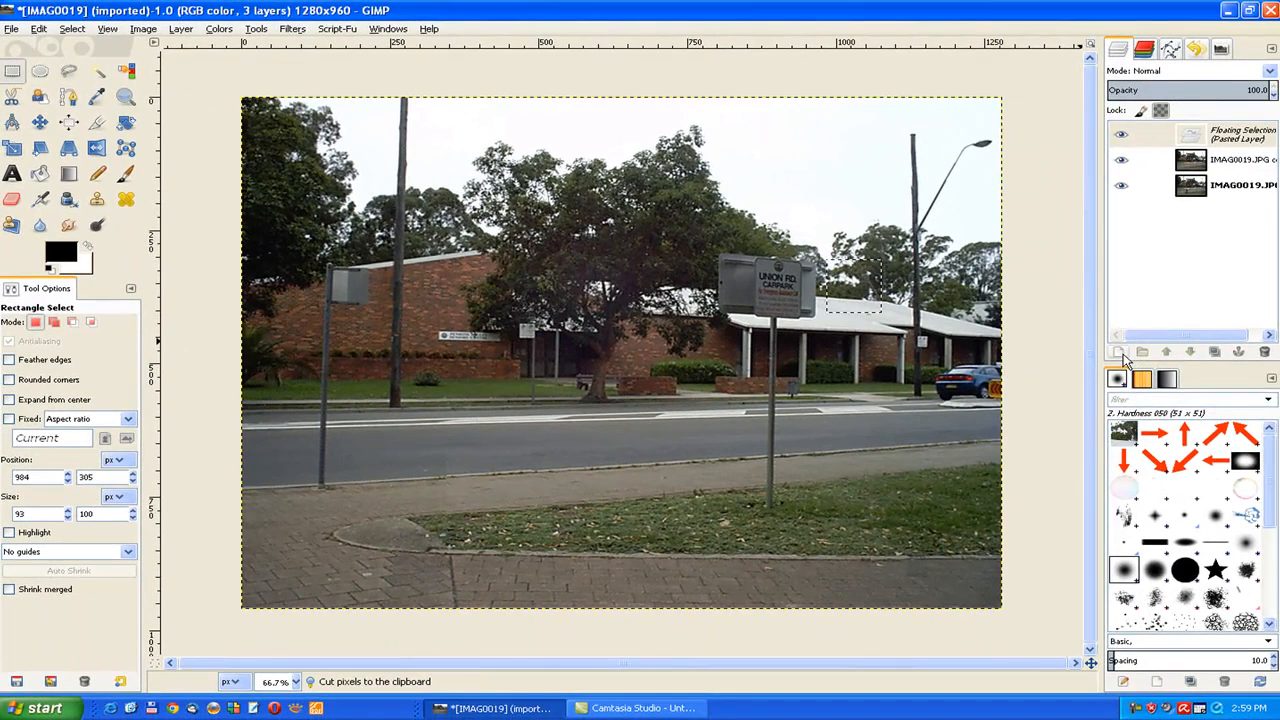
click(1119, 353)
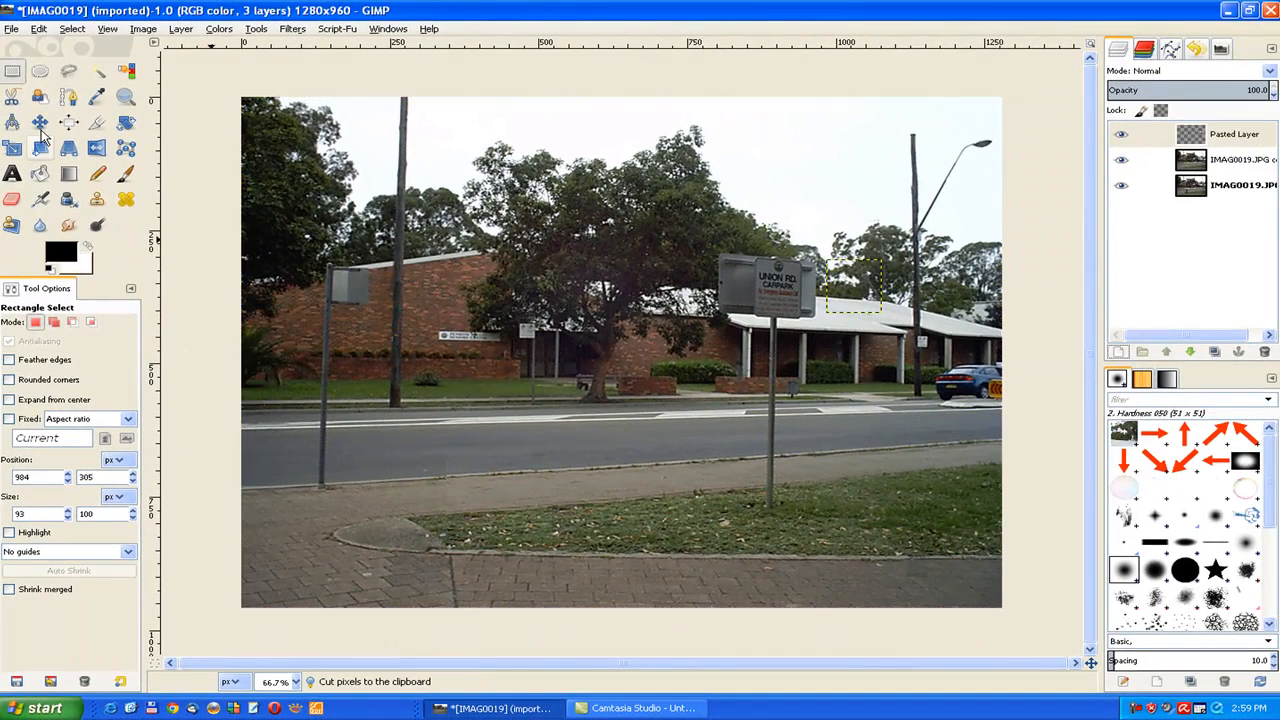
Step: Move the pasted tree and roof patch over the left part of the Union Rd. sign and merge it down
click(40, 122)
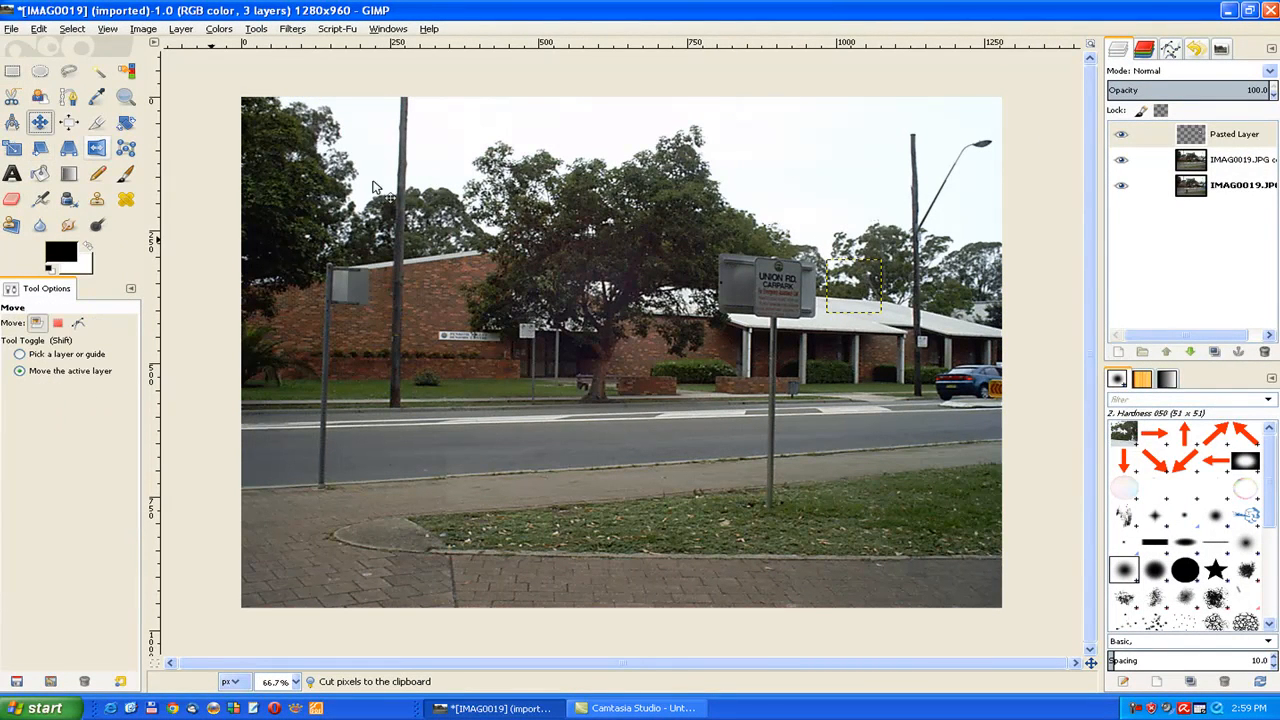
drag(866, 293, 736, 285)
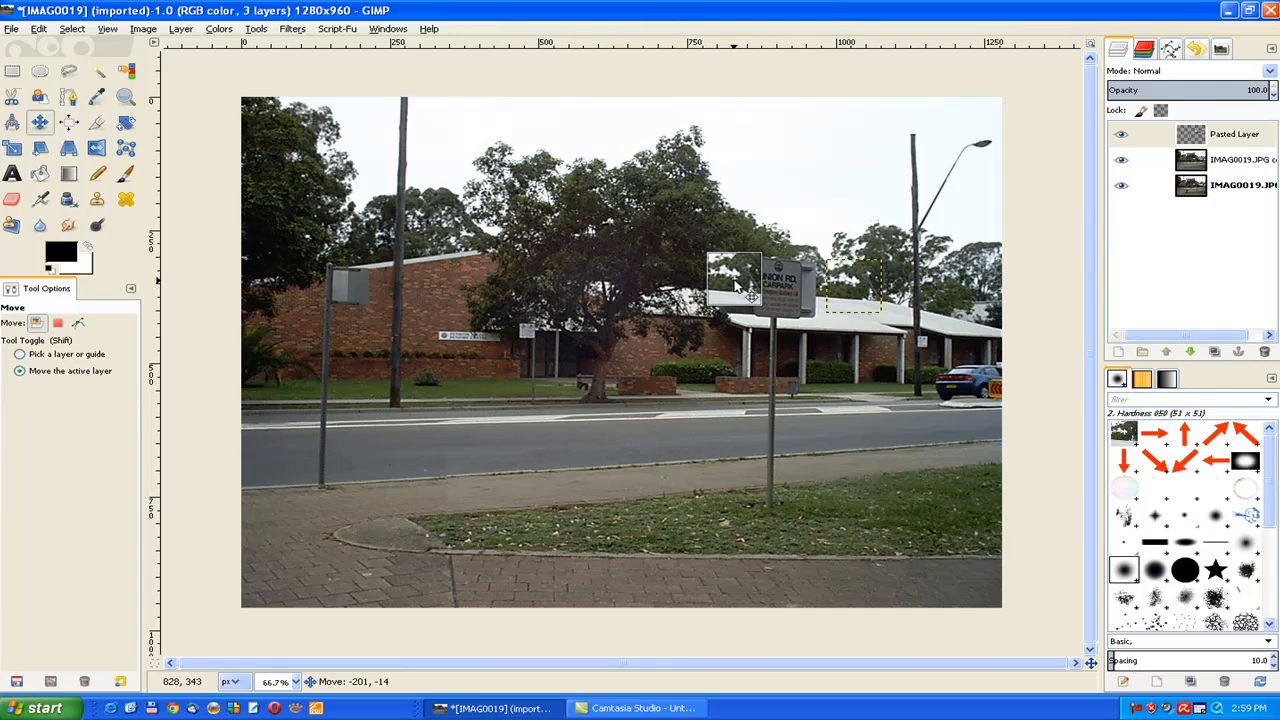
drag(736, 285, 736, 285)
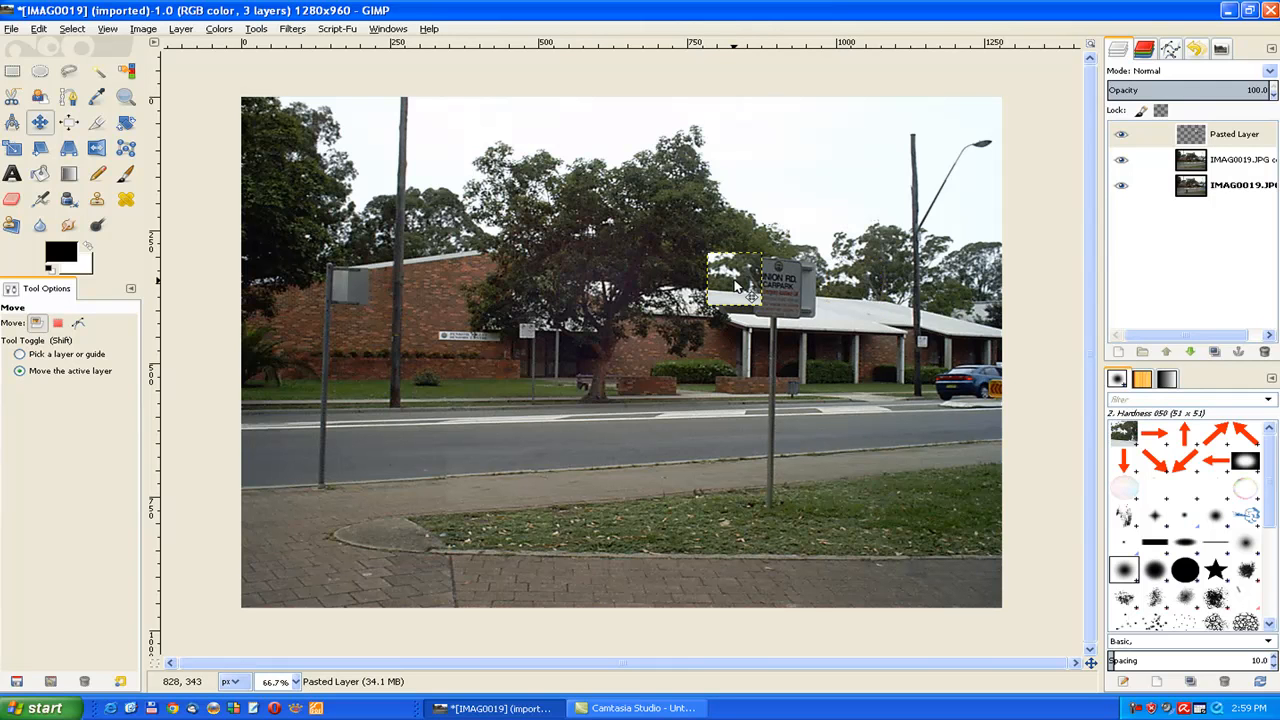
drag(736, 285, 737, 284)
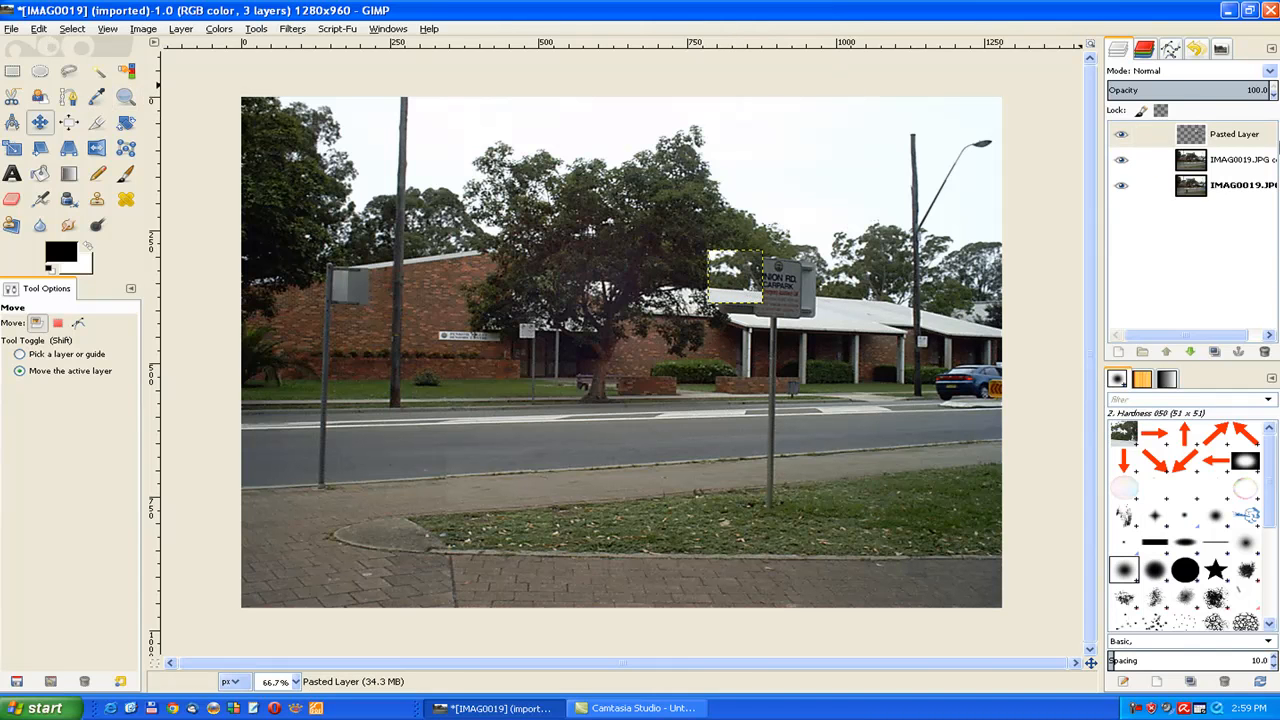
right_click(1226, 138)
click(1175, 252)
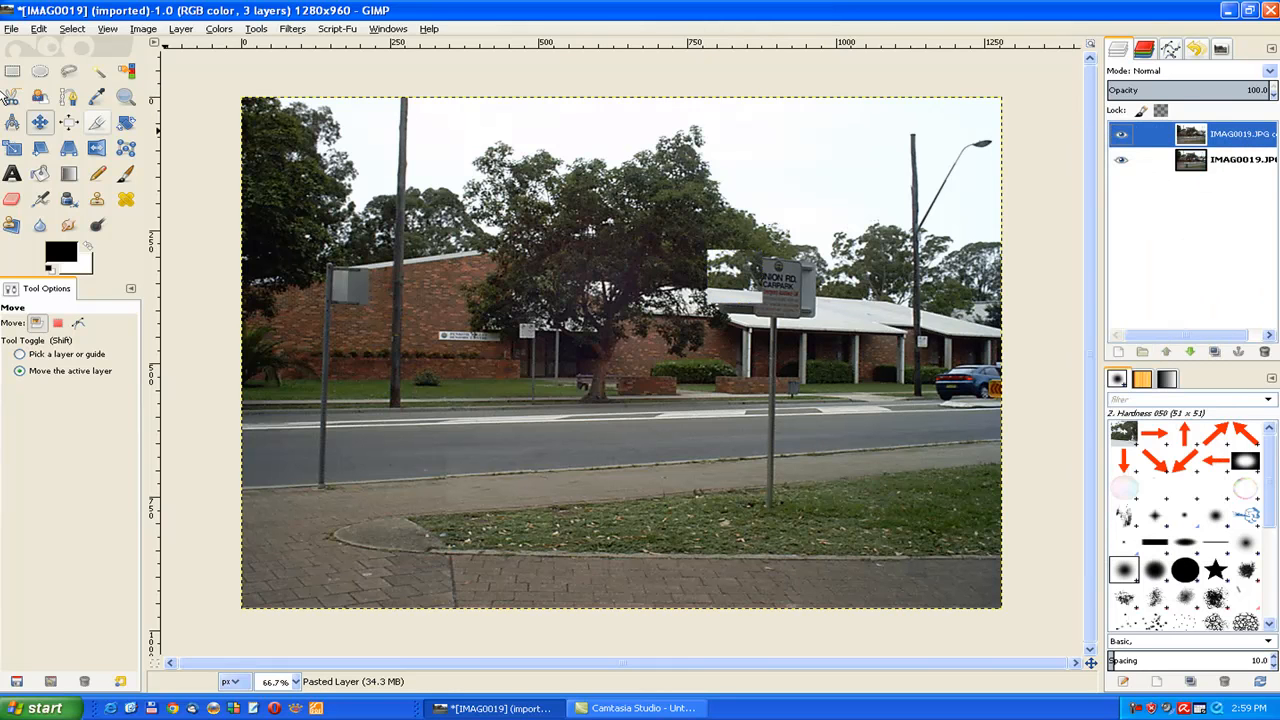
Step: Paste the cut tree and roof patch again as a new layer
click(40, 29)
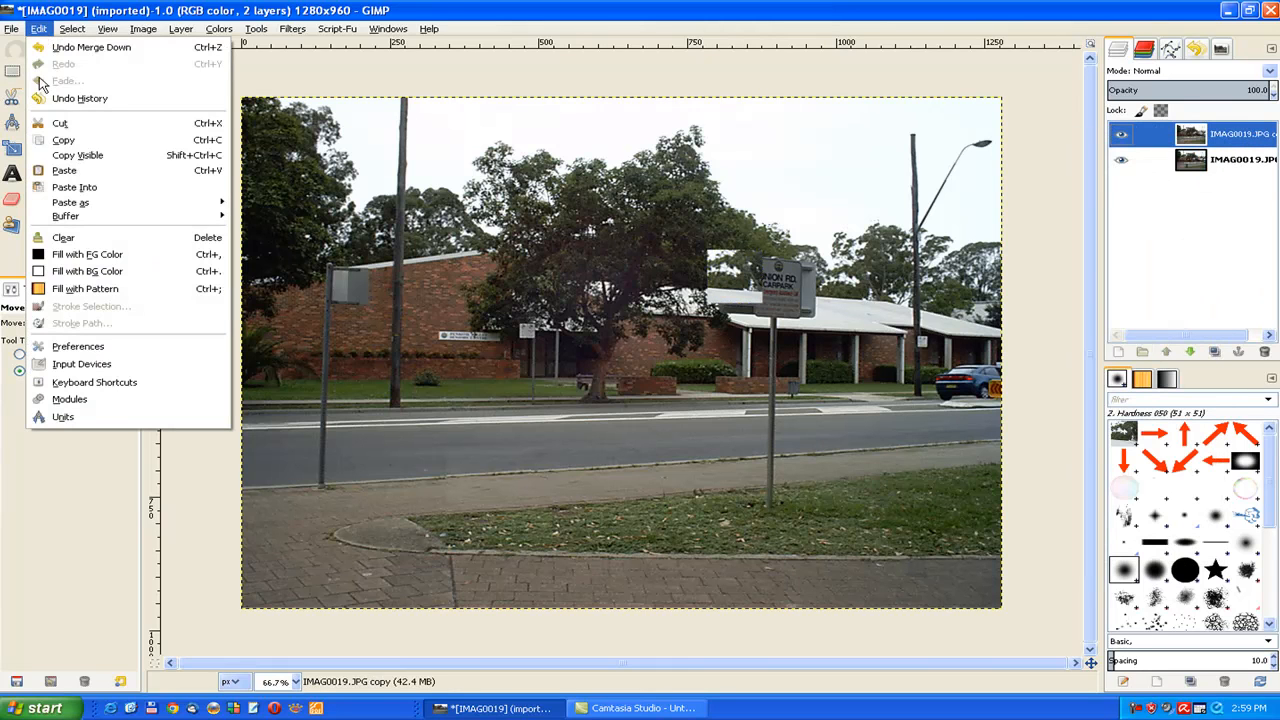
click(66, 170)
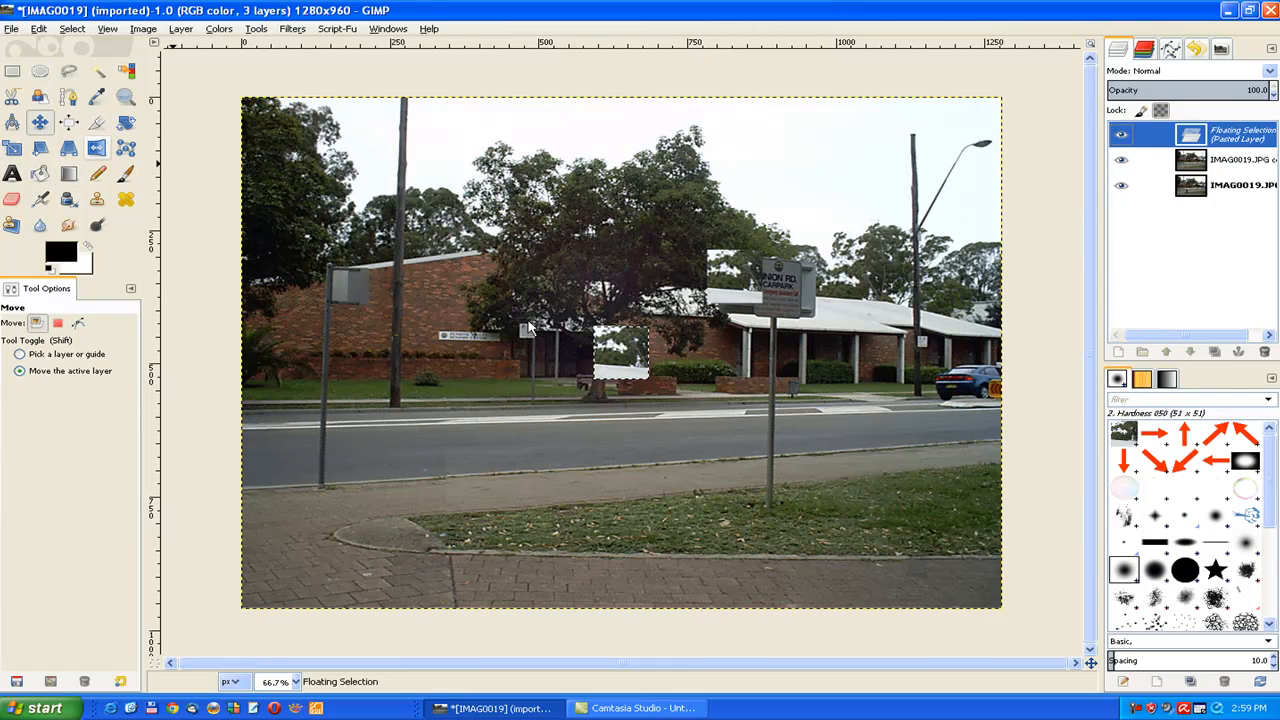
click(1118, 352)
Step: Move the pasted tree and roof patch over the right part of the Union Rd. sign and merge it down
drag(618, 364, 780, 285)
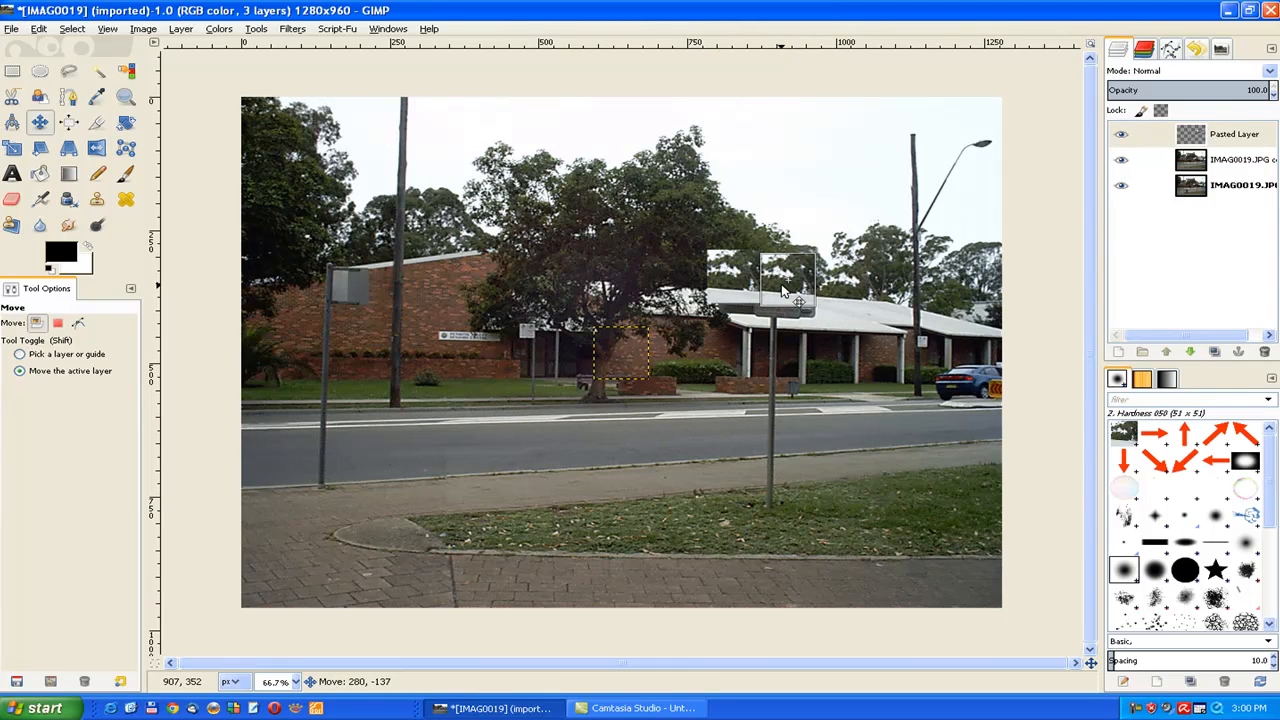
drag(783, 291, 782, 292)
drag(783, 292, 784, 293)
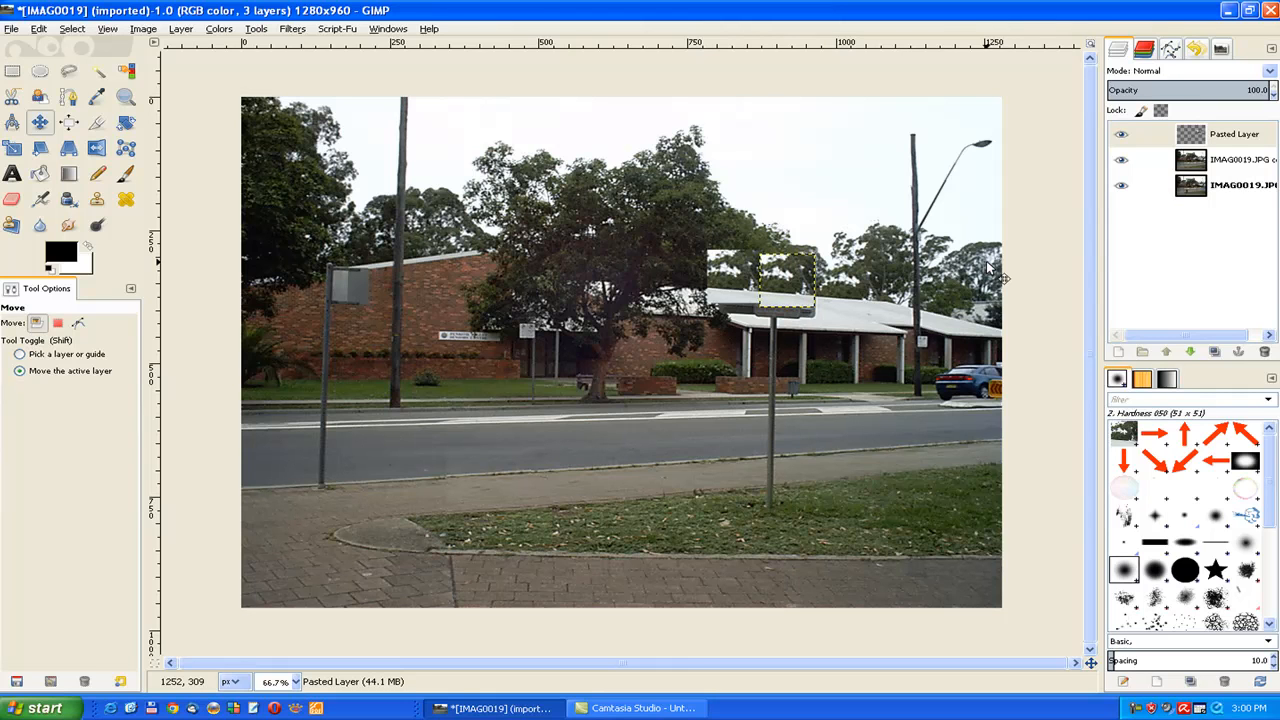
right_click(1212, 138)
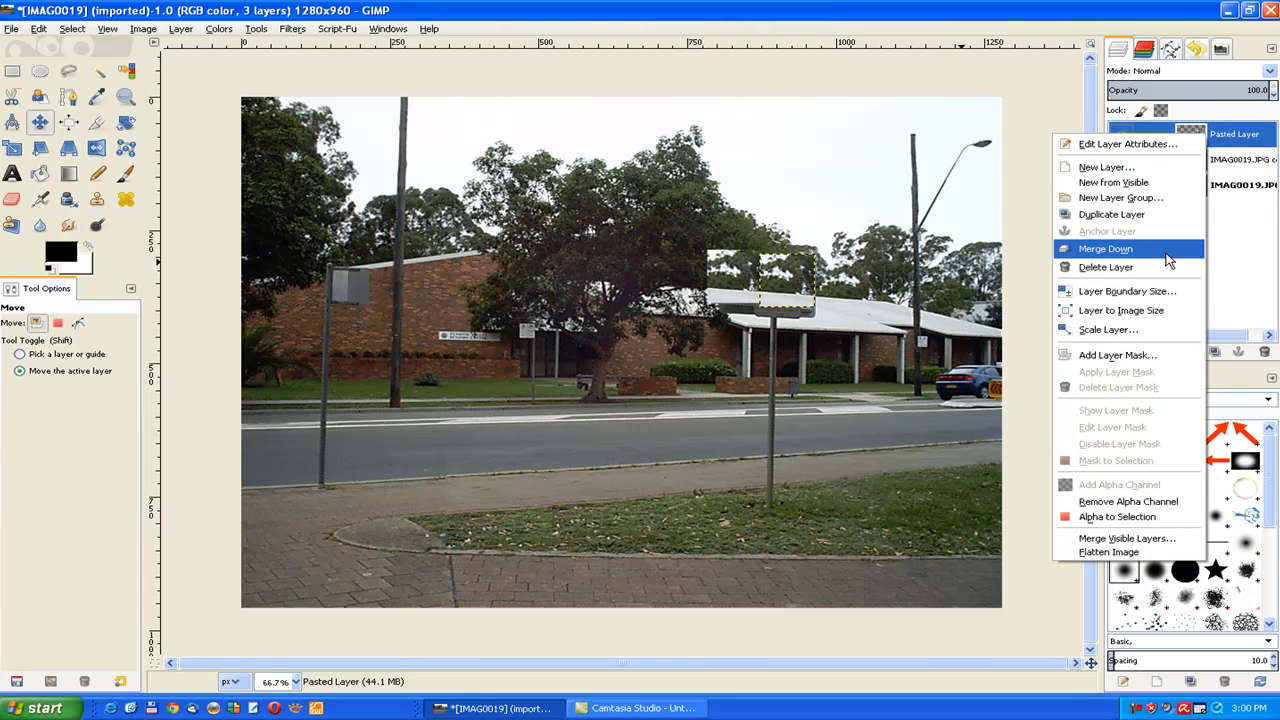
click(1105, 249)
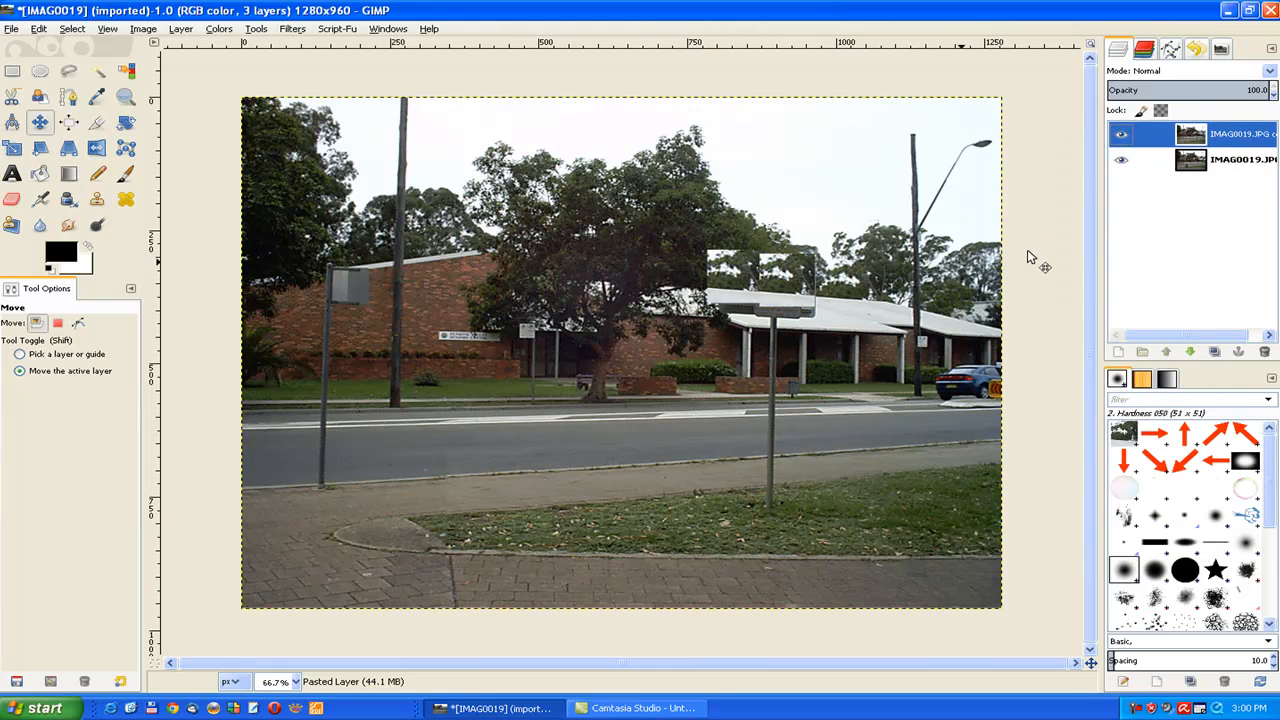
Step: Clone foliage from the right side of the large tree over the pale square patches above the roof, using a larger soft brush
click(97, 200)
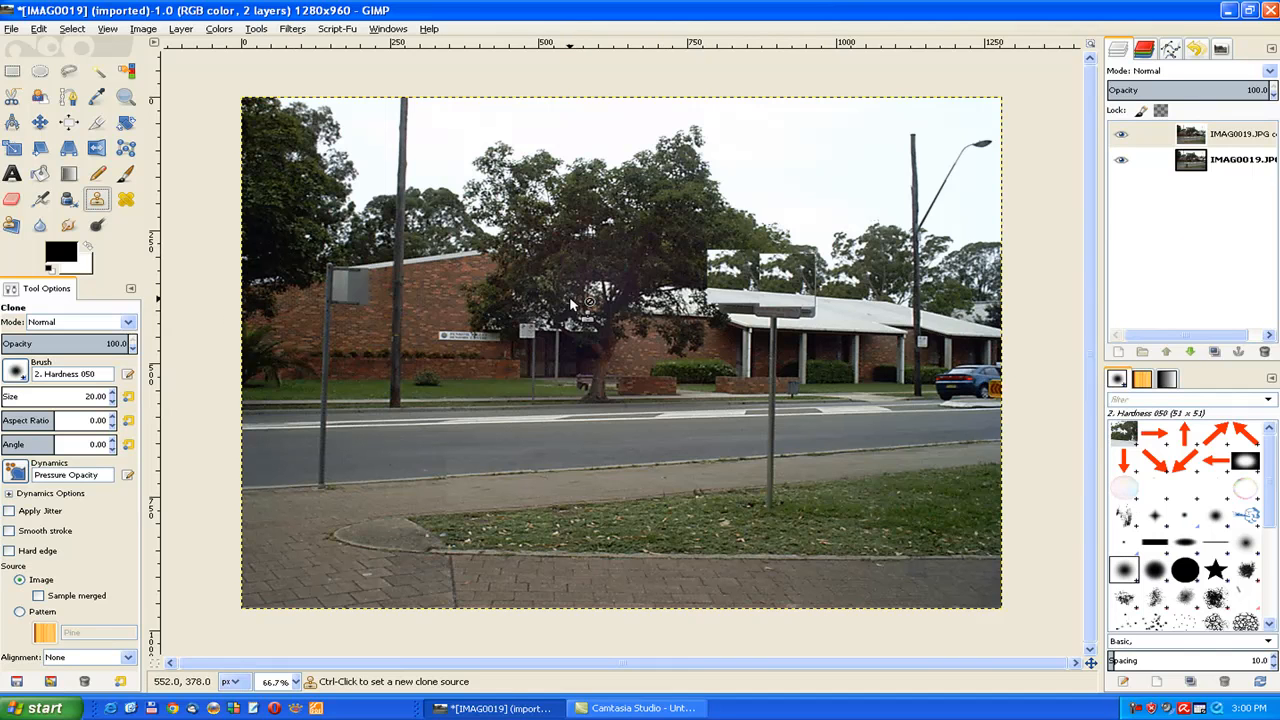
click(12, 397)
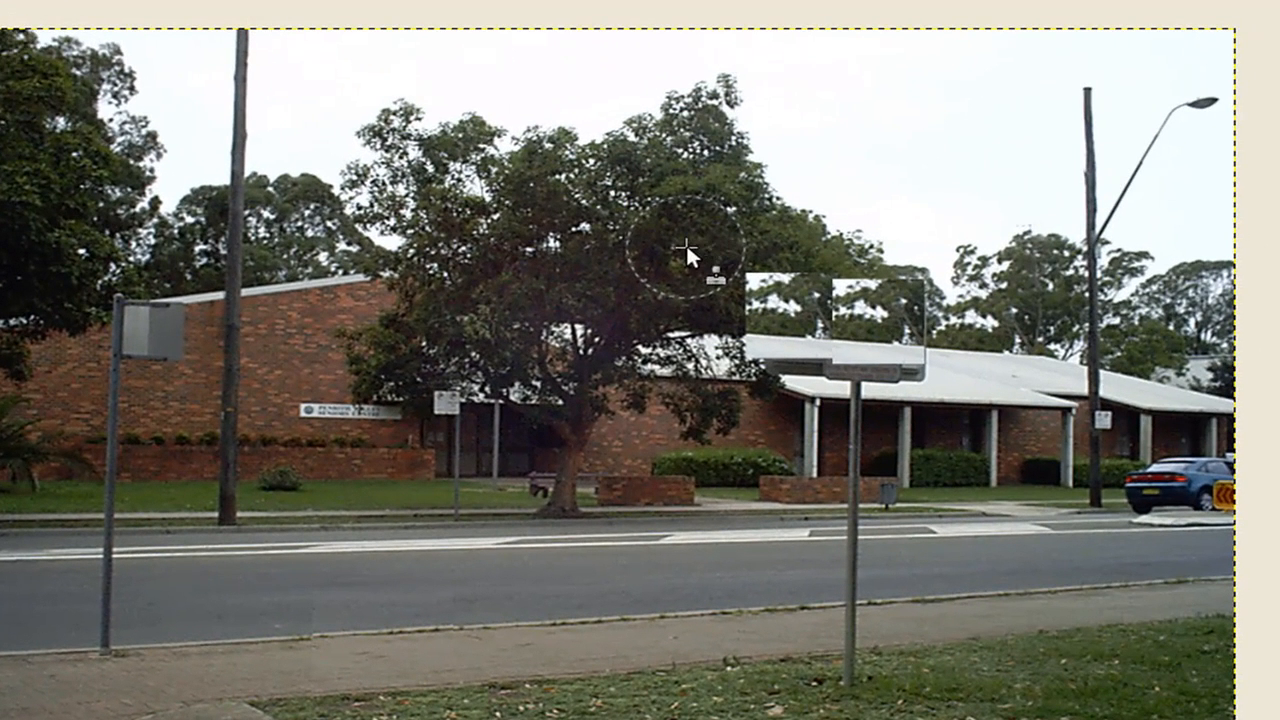
ctrl+click(686, 248)
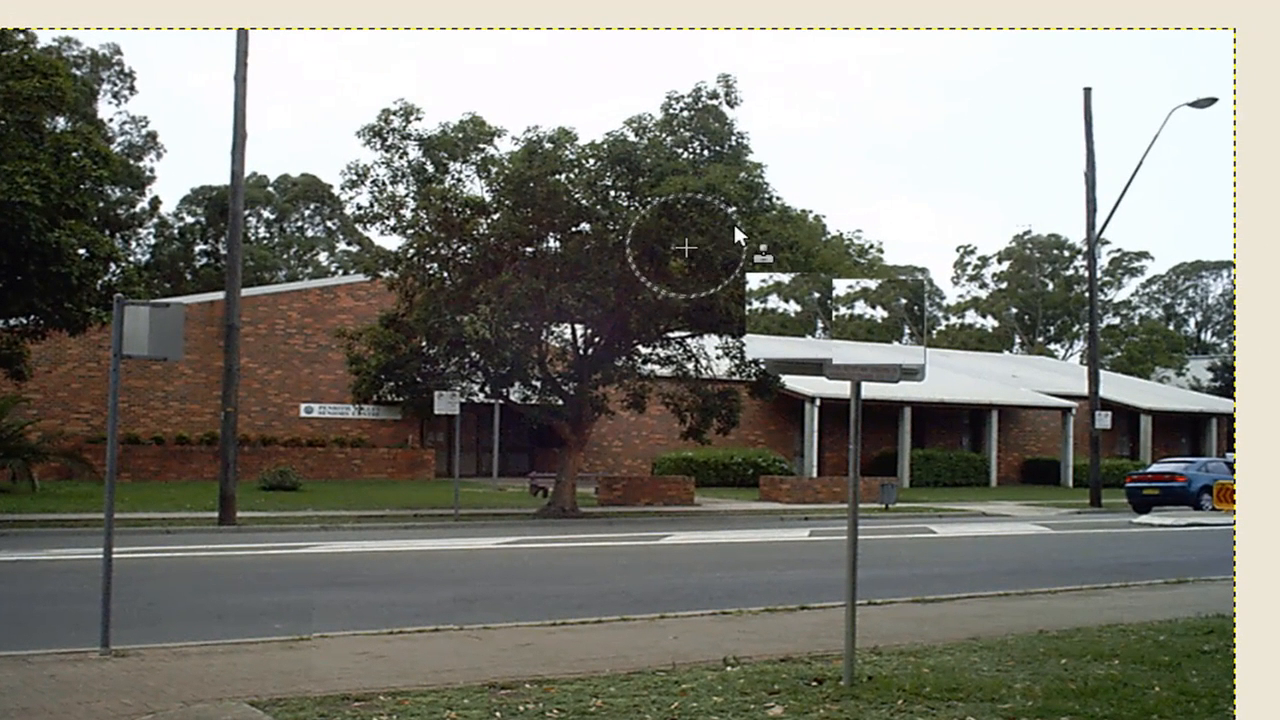
click(756, 287)
mouse_move(755, 283)
mouse_down()
mouse_move(788, 267)
mouse_move(806, 284)
mouse_move(754, 323)
mouse_move(740, 310)
mouse_move(737, 331)
mouse_move(856, 289)
mouse_move(872, 299)
mouse_move(860, 316)
mouse_move(900, 295)
mouse_up()
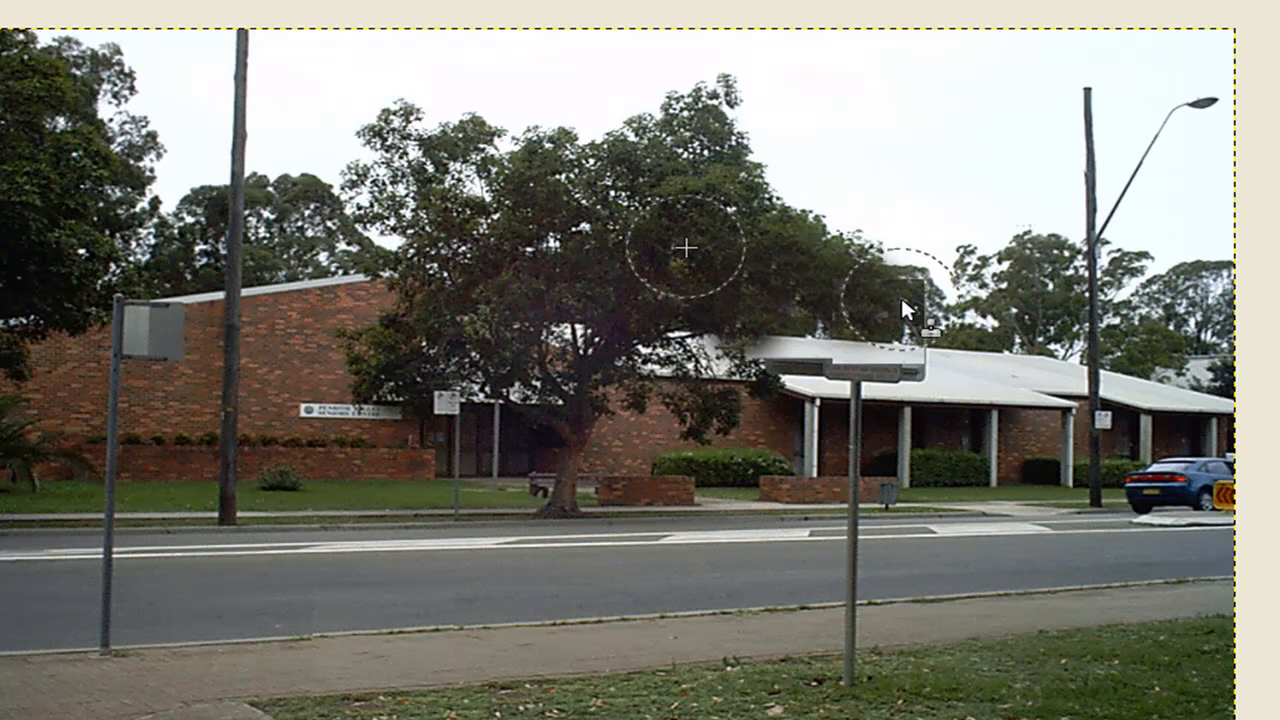
Step: Set a new clone source on the foliage at the right edge of the large tree, just above the roof
ctrl+click(821, 244)
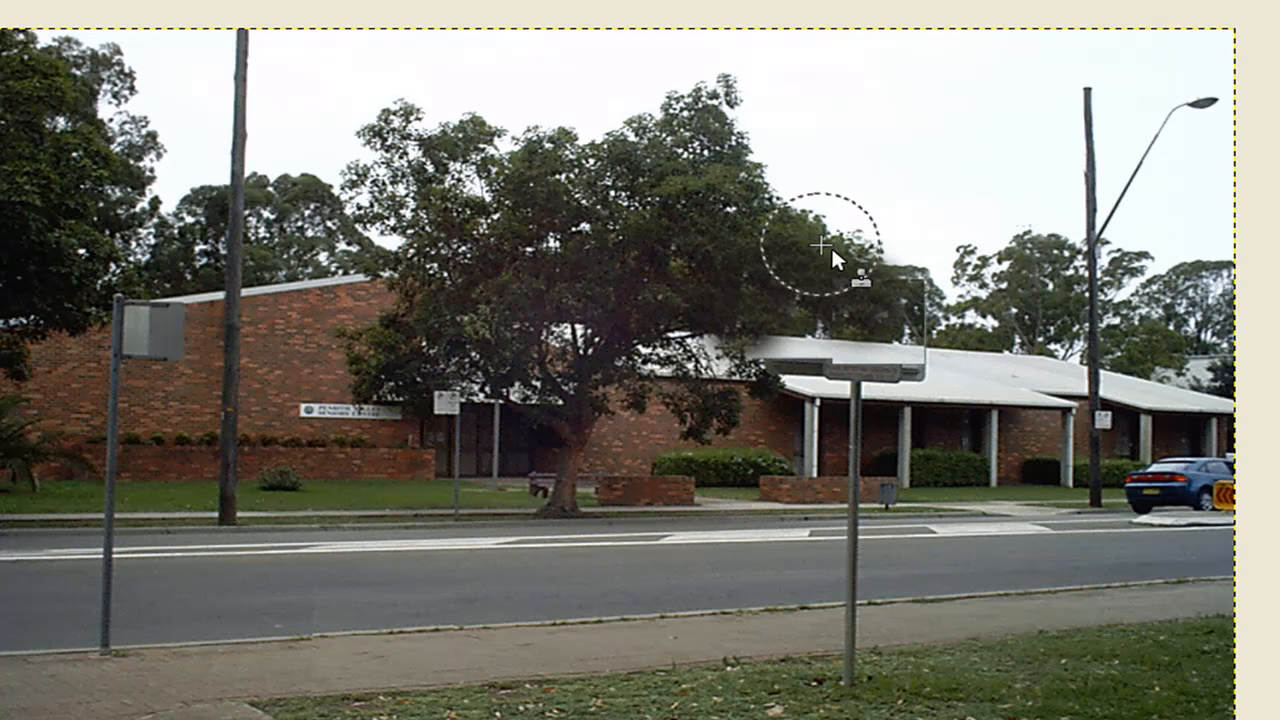